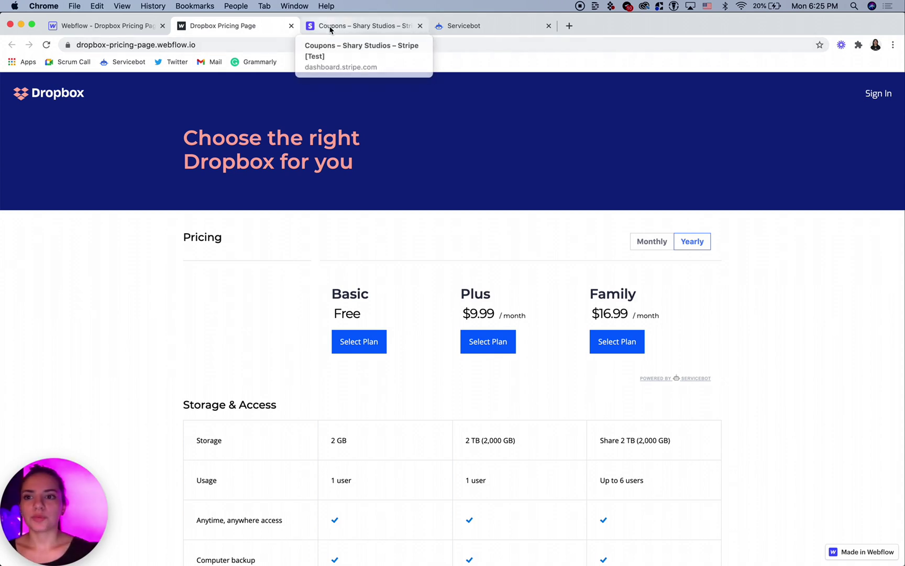
Step: Switch from the Webflow Dropbox pricing page to the Stripe test-mode Coupons page
{"action": "left_click", "coordinate": [331, 30]}
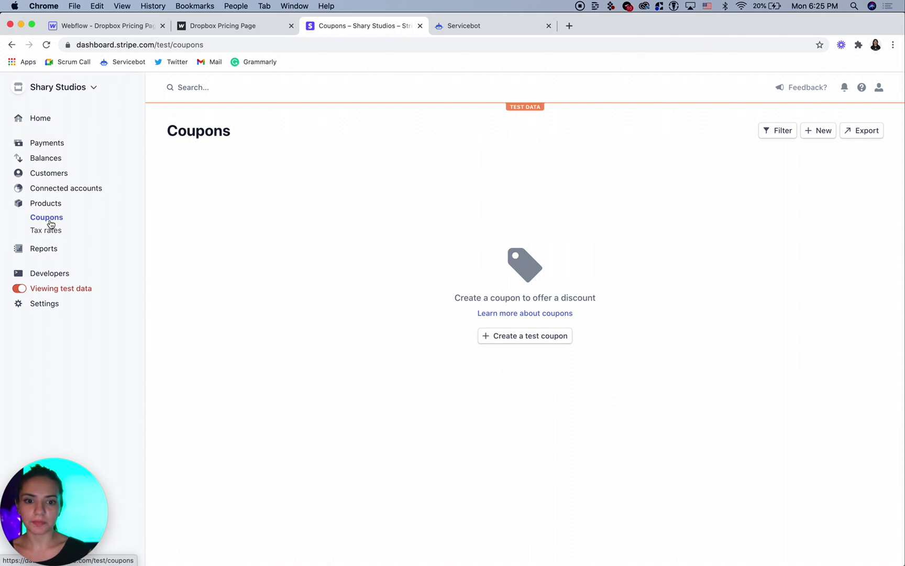
Step: Begin a test coupon with name 'Black Friday 20', ID 'BF20' and 20 percent off
{"action": "left_click", "coordinate": [509, 338]}
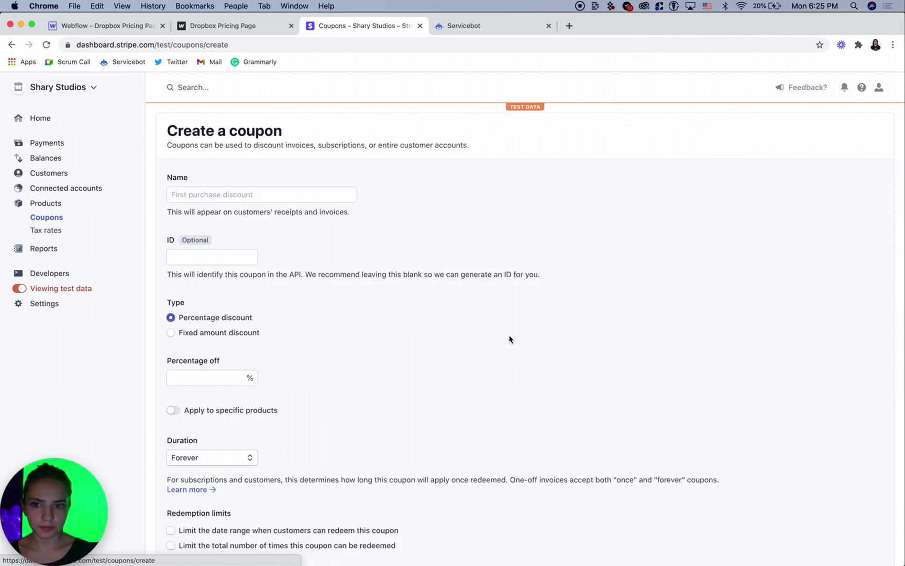
{"action": "left_click", "coordinate": [216, 194]}
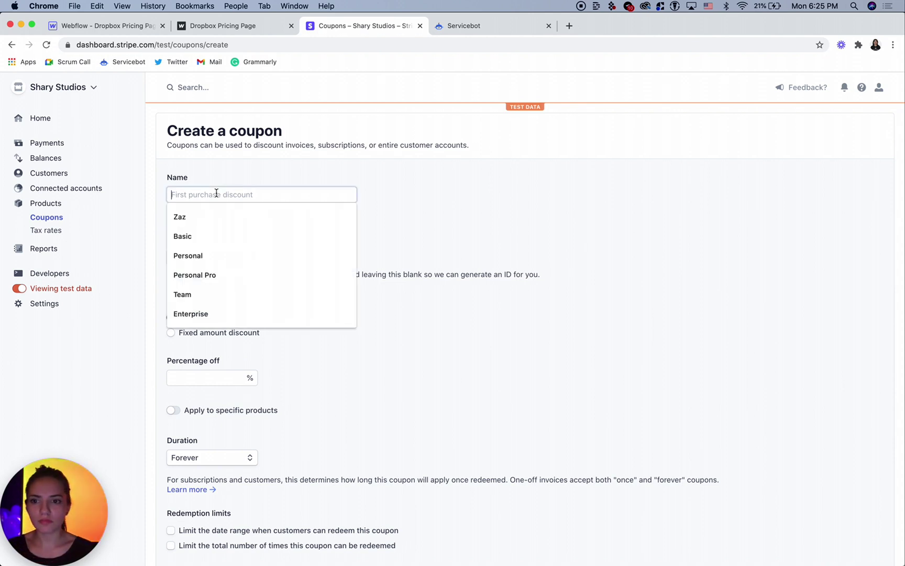
{"action": "type", "text": "Black Friday 20"}
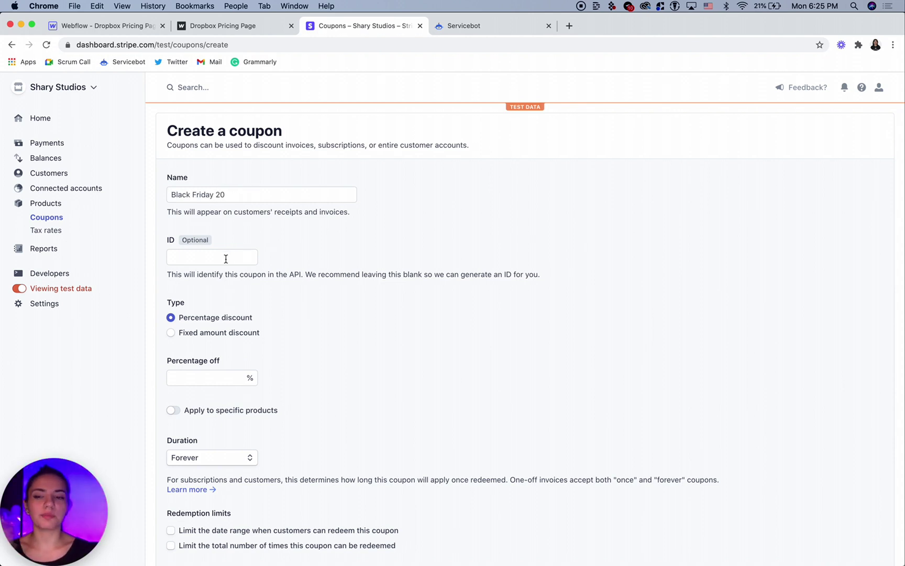
{"action": "left_click", "coordinate": [225, 259]}
{"action": "type", "text": "BF20"}
{"action": "left_click", "coordinate": [343, 258]}
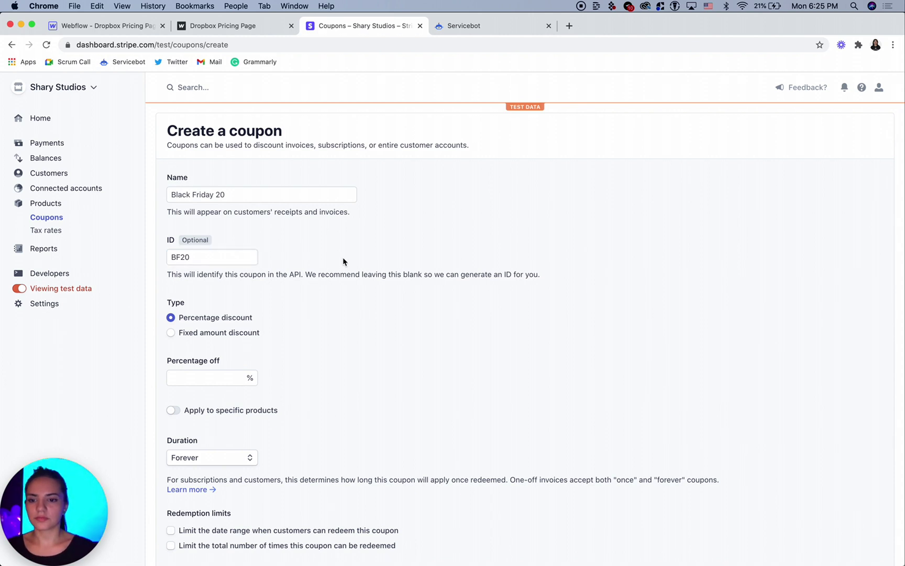
{"action": "scroll", "coordinate": [308, 313], "scroll_direction": "down", "scroll_amount": 1}
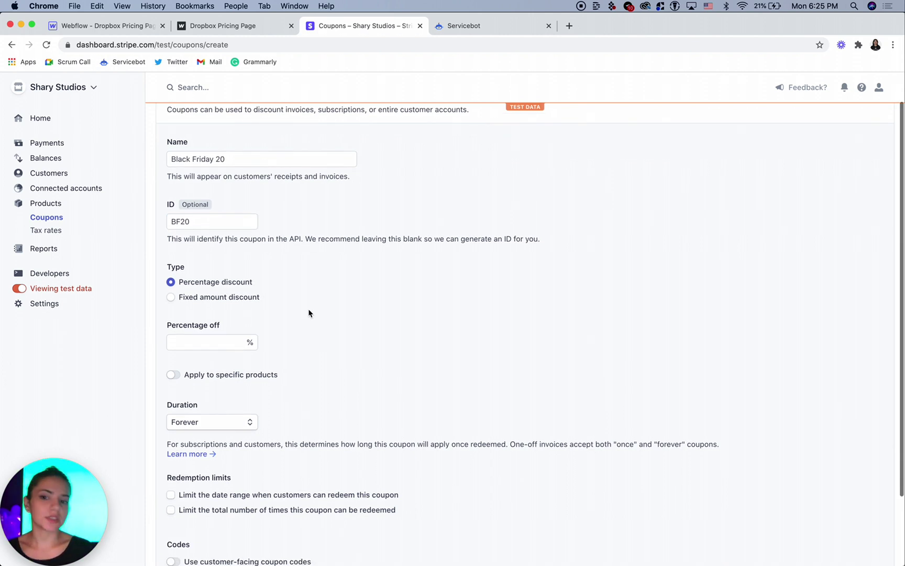
{"action": "left_click", "coordinate": [204, 339]}
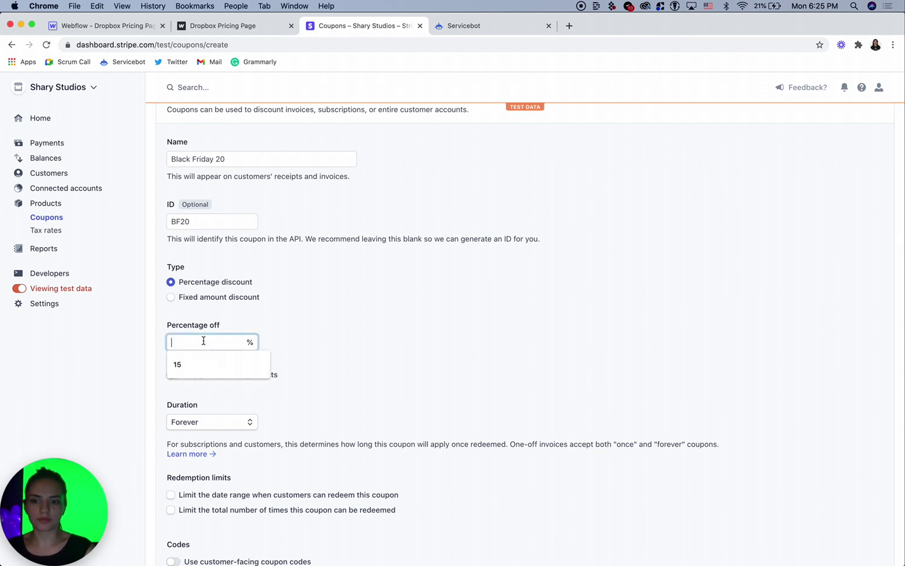
{"action": "type", "text": "20"}
{"action": "left_click", "coordinate": [327, 343]}
{"action": "scroll", "coordinate": [328, 344], "scroll_direction": "down", "scroll_amount": 2}
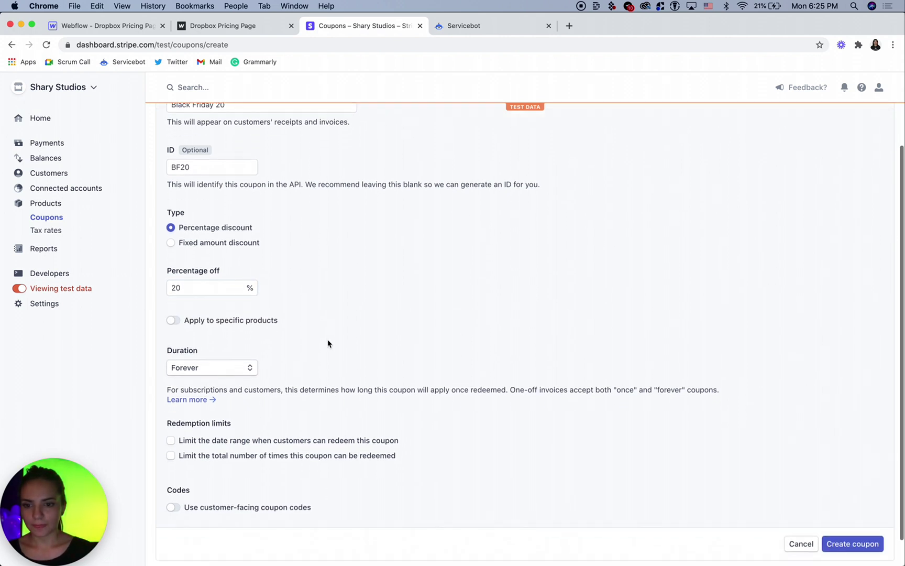
{"action": "scroll", "coordinate": [327, 345], "scroll_direction": "down", "scroll_amount": 1}
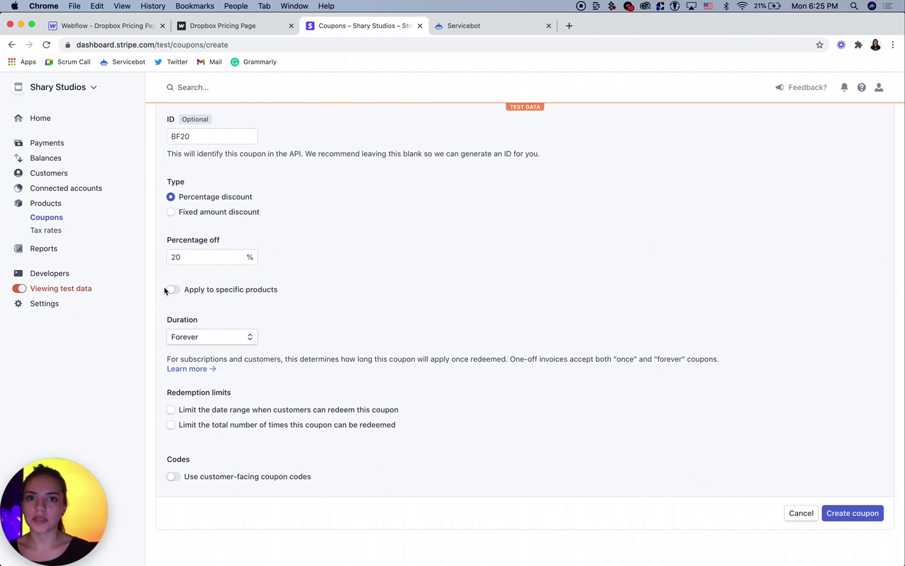
Step: After checking the pricing page's plans, restrict the coupon to the Plus and Family products
{"action": "left_click", "coordinate": [223, 28]}
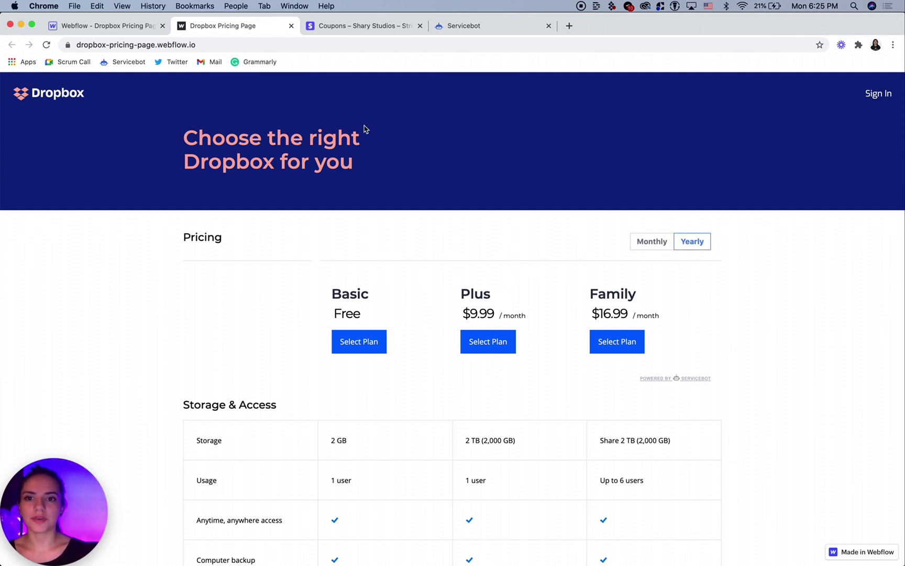
{"action": "left_click", "coordinate": [355, 26]}
{"action": "left_click", "coordinate": [173, 289]}
{"action": "left_click", "coordinate": [203, 322]}
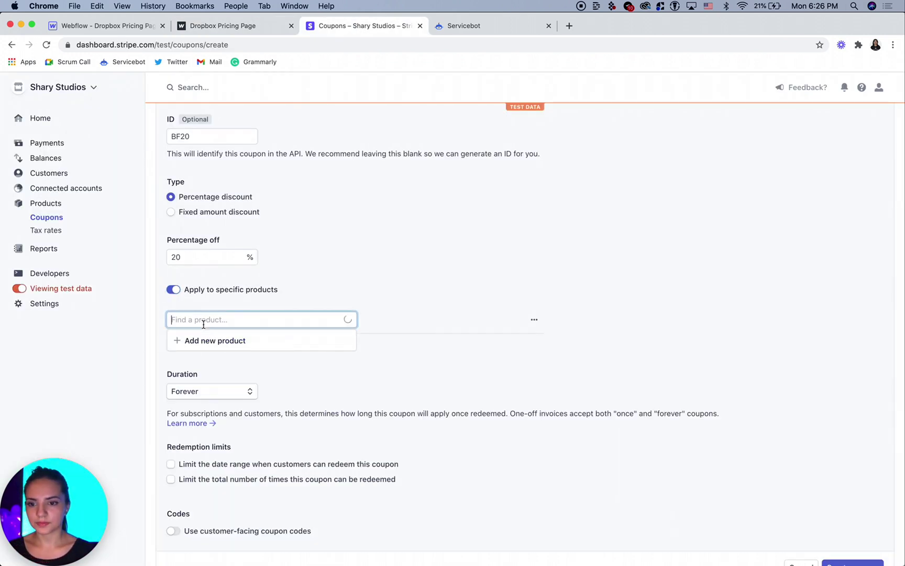
{"action": "type", "text": "Plus"}
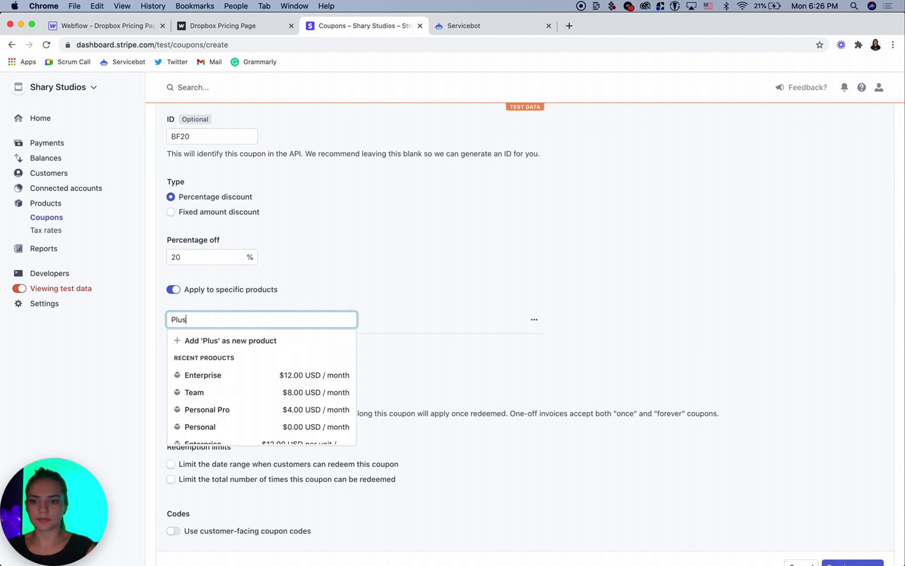
{"action": "left_click", "coordinate": [228, 357]}
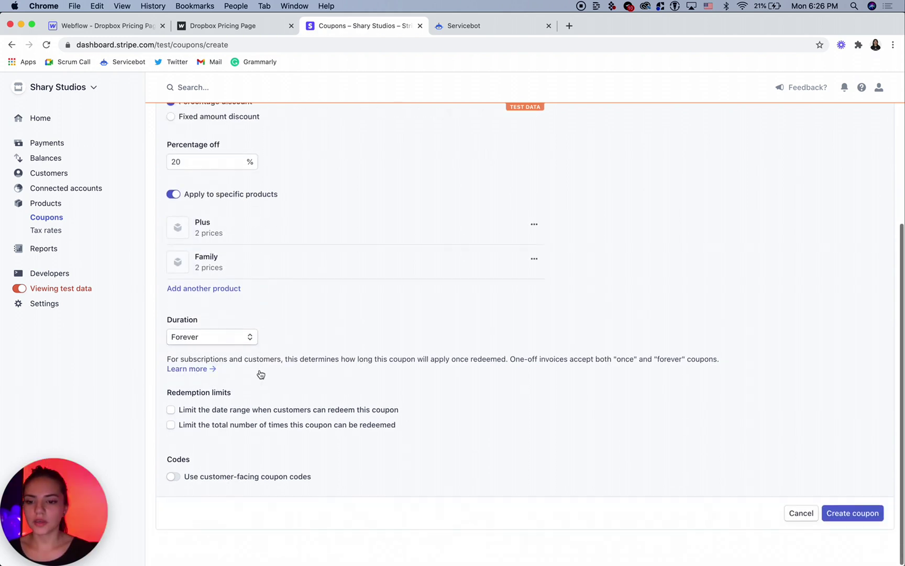
Step: Set the coupon duration to multiple months, lasting 1 month
{"action": "left_click", "coordinate": [246, 337]}
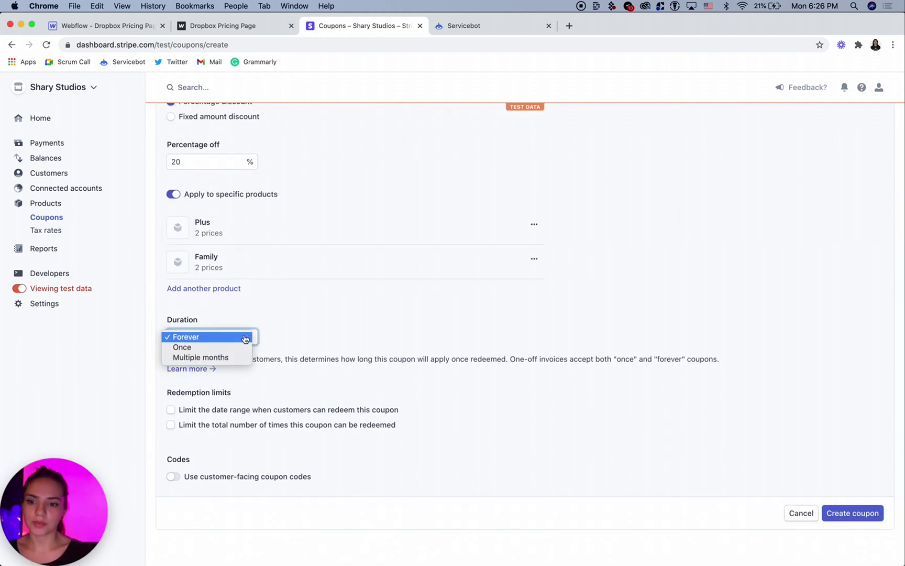
{"action": "left_click", "coordinate": [227, 362]}
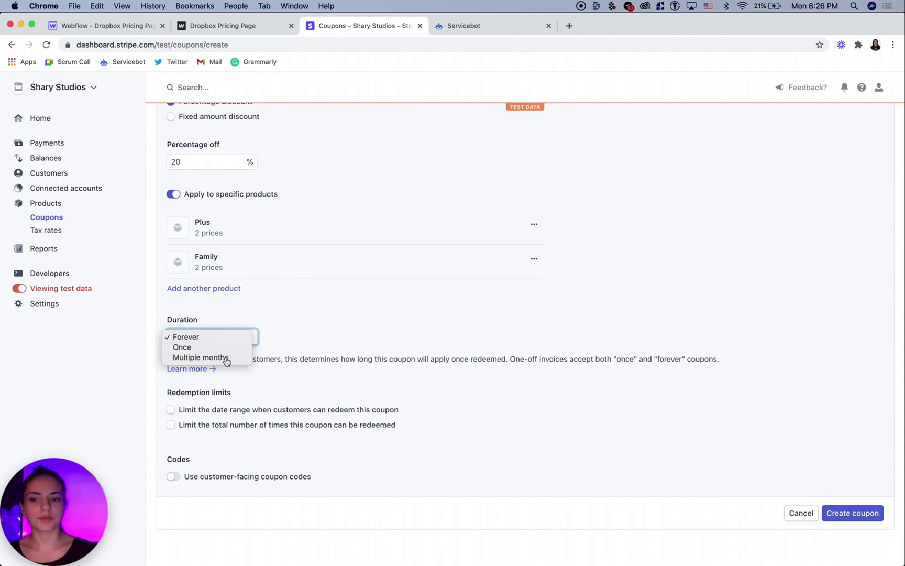
{"action": "double_click", "coordinate": [297, 337]}
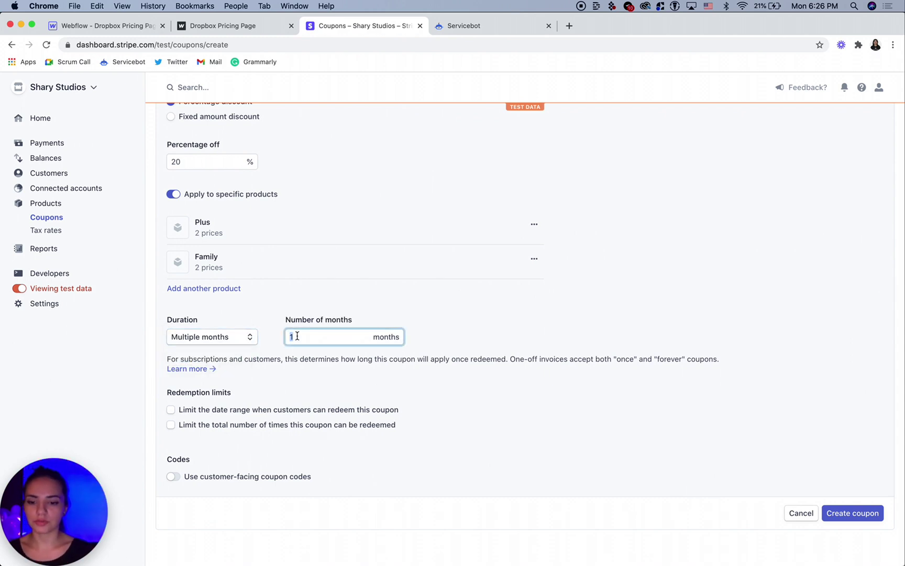
{"action": "left_click", "coordinate": [296, 337]}
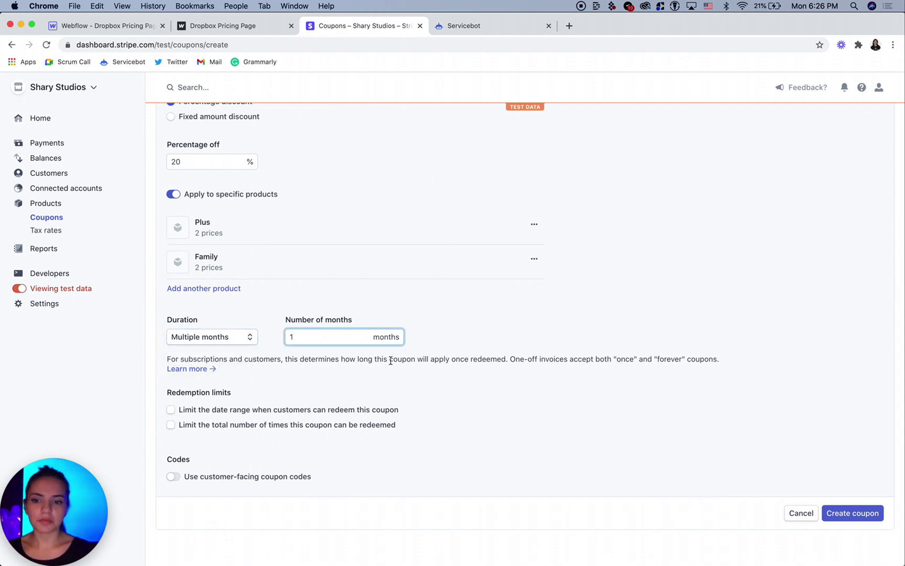
Step: Limit redemption to November 29, 2020 and create the Black Friday 20 coupon
{"action": "left_click", "coordinate": [390, 360]}
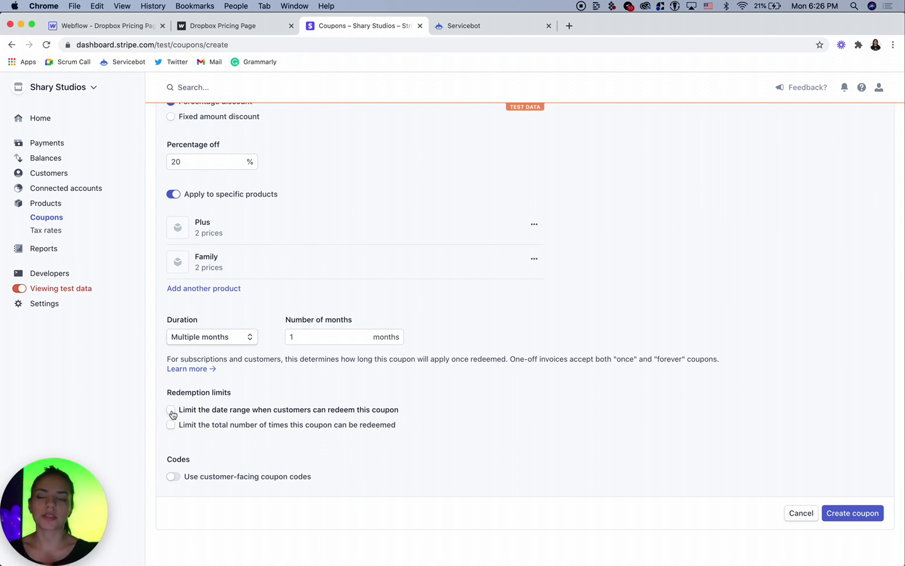
{"action": "left_click", "coordinate": [172, 411]}
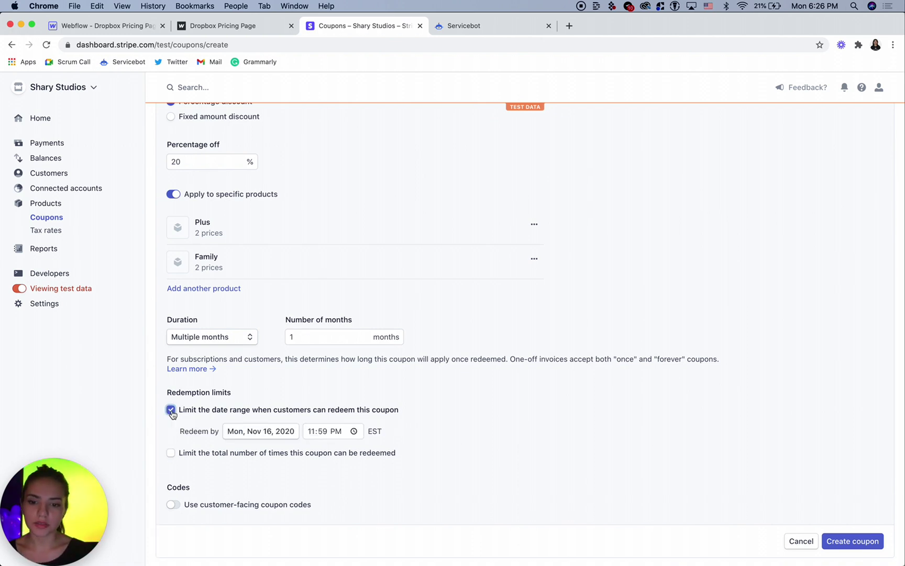
{"action": "left_click", "coordinate": [252, 432]}
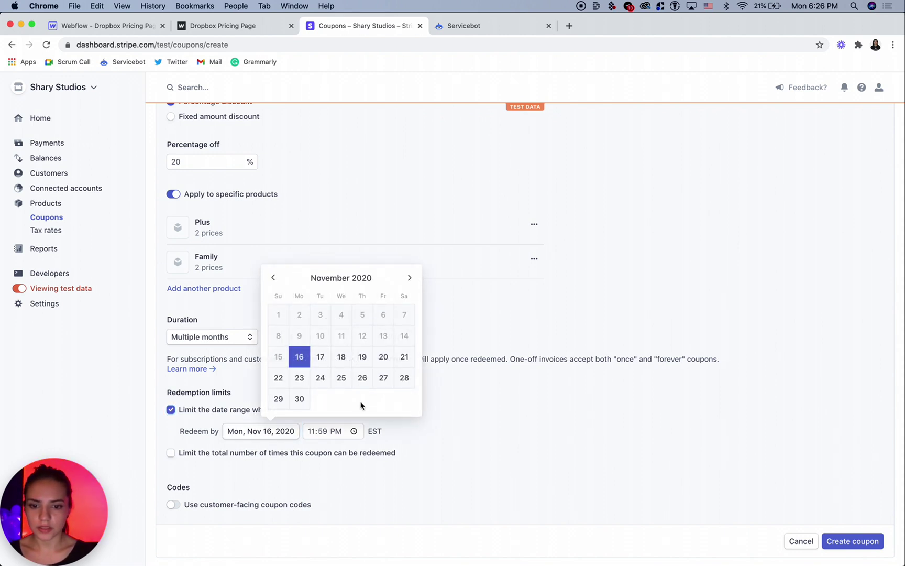
{"action": "left_click", "coordinate": [278, 400]}
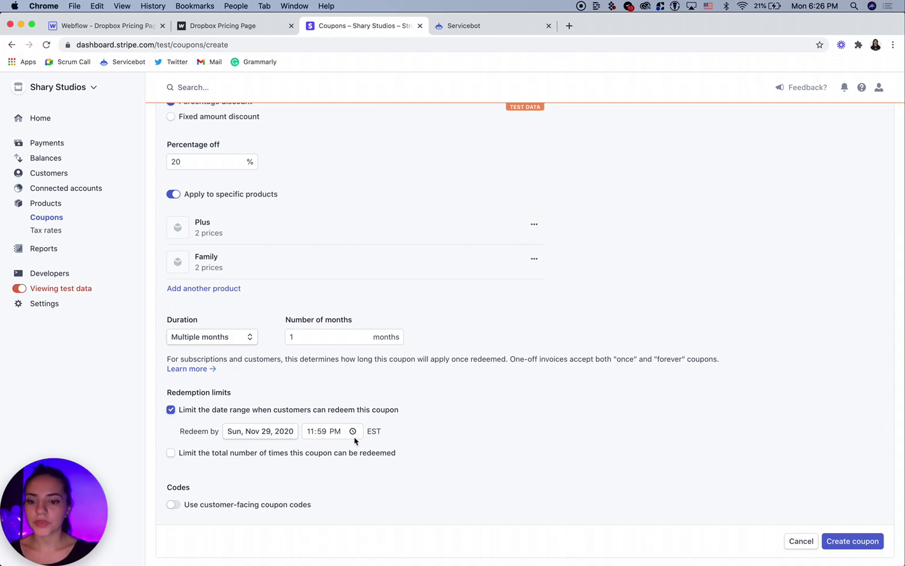
{"action": "scroll", "coordinate": [283, 452], "scroll_direction": "down", "scroll_amount": 1}
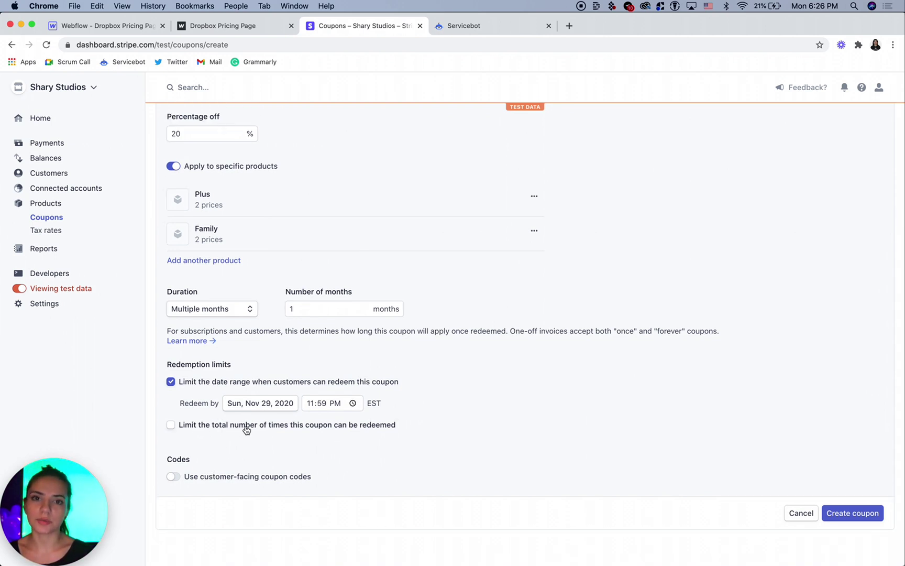
{"action": "left_click", "coordinate": [246, 427]}
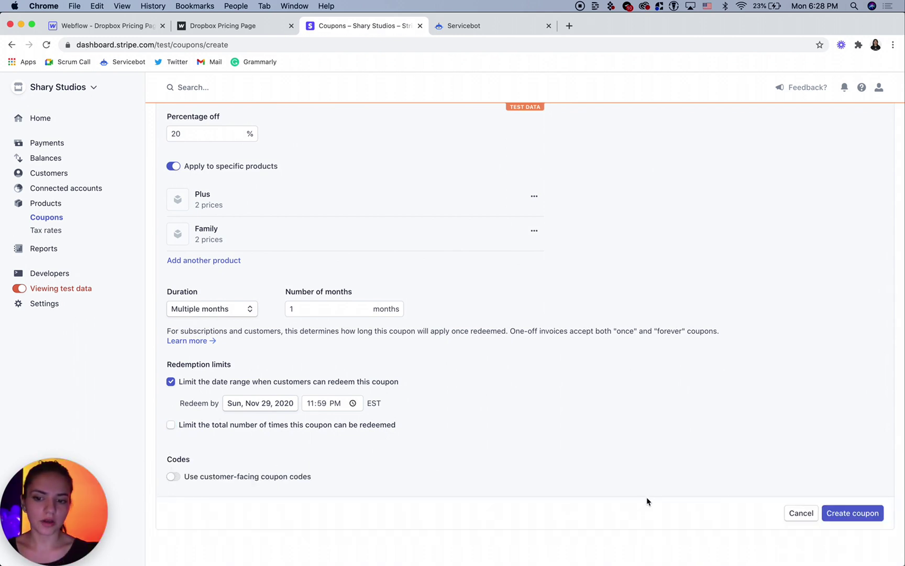
{"action": "left_click", "coordinate": [874, 514]}
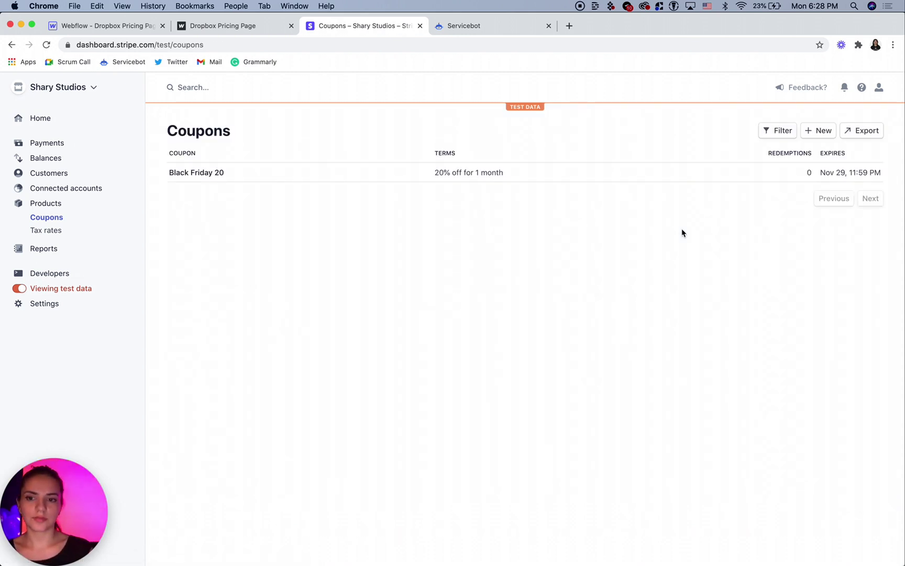
Step: Open the Dropbox billing page in Servicebot and expand its Checkout Settings
{"action": "left_click", "coordinate": [448, 31]}
{"action": "mouse_move", "coordinate": [364, 261]}
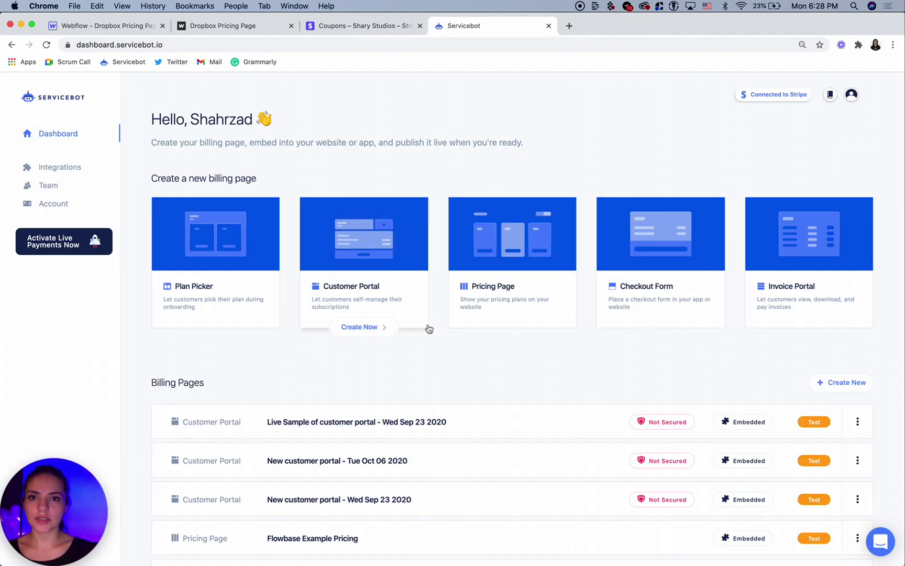
{"action": "scroll", "coordinate": [418, 340], "scroll_direction": "down", "scroll_amount": 1}
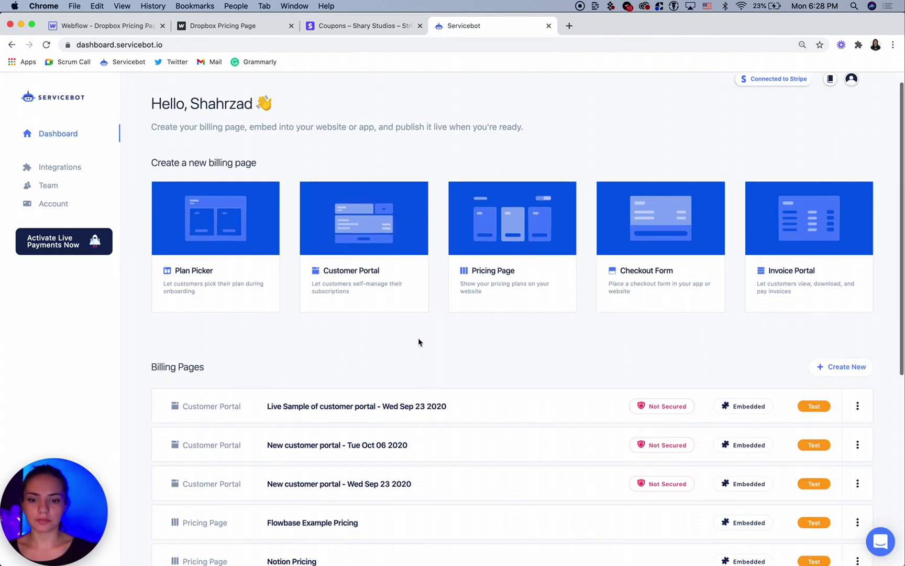
{"action": "scroll", "coordinate": [418, 342], "scroll_direction": "down", "scroll_amount": 4}
{"action": "scroll", "coordinate": [418, 343], "scroll_direction": "down", "scroll_amount": 3}
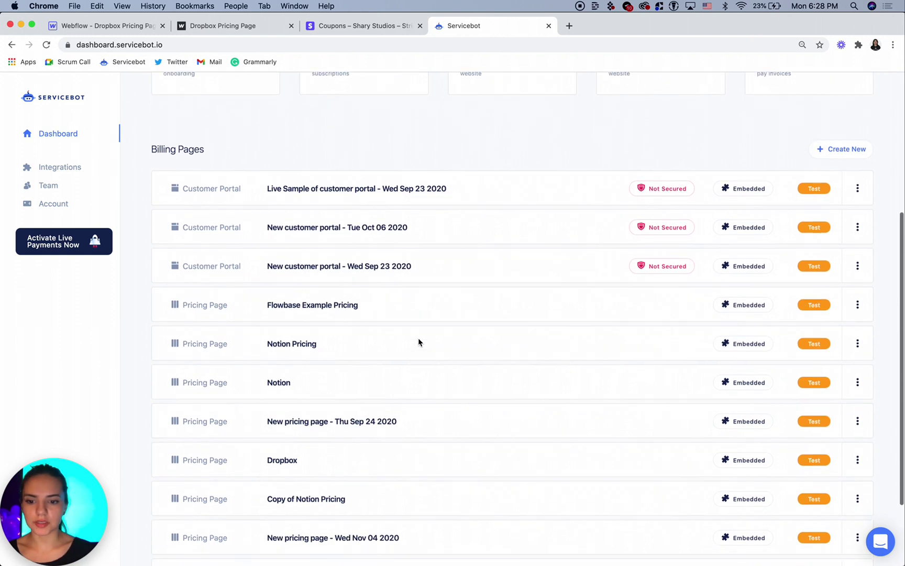
{"action": "scroll", "coordinate": [321, 347], "scroll_direction": "down", "scroll_amount": 3}
{"action": "left_click", "coordinate": [284, 361]}
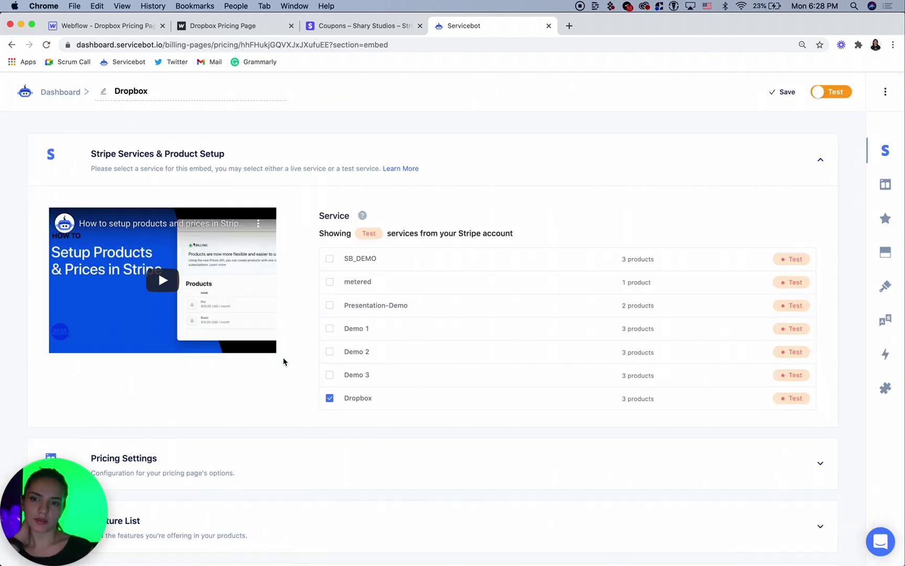
{"action": "scroll", "coordinate": [284, 361], "scroll_direction": "down", "scroll_amount": 3}
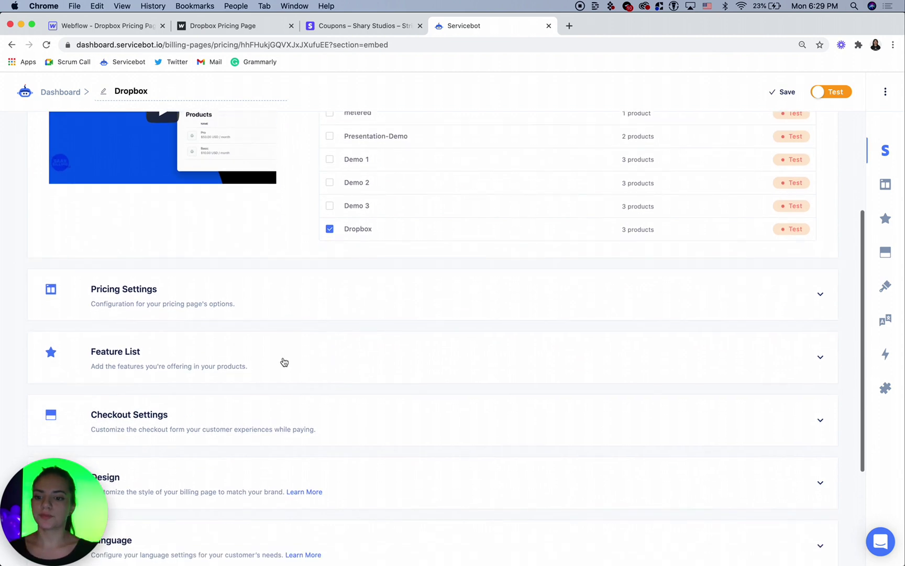
{"action": "scroll", "coordinate": [283, 361], "scroll_direction": "down", "scroll_amount": 1}
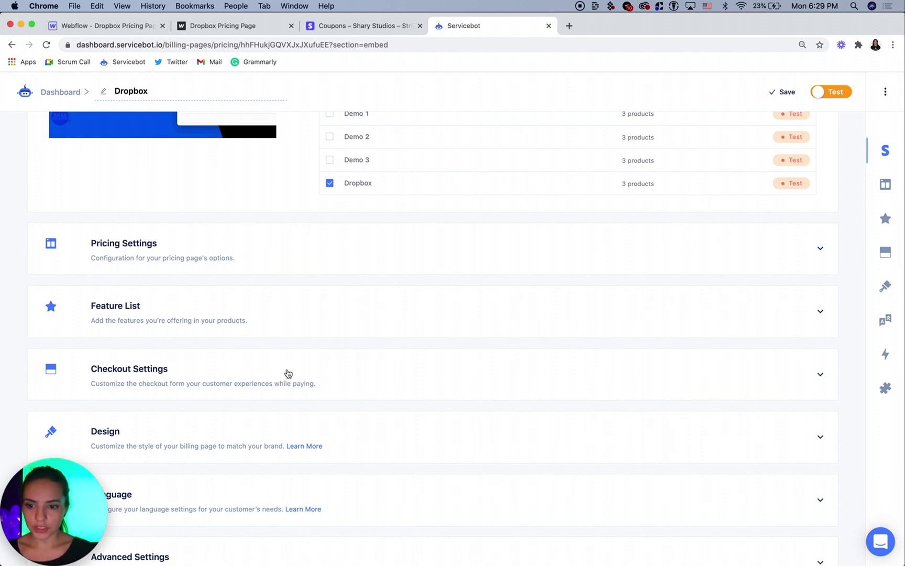
{"action": "left_click", "coordinate": [287, 373]}
{"action": "scroll", "coordinate": [289, 372], "scroll_direction": "down", "scroll_amount": 5}
{"action": "scroll", "coordinate": [168, 307], "scroll_direction": "down", "scroll_amount": 2}
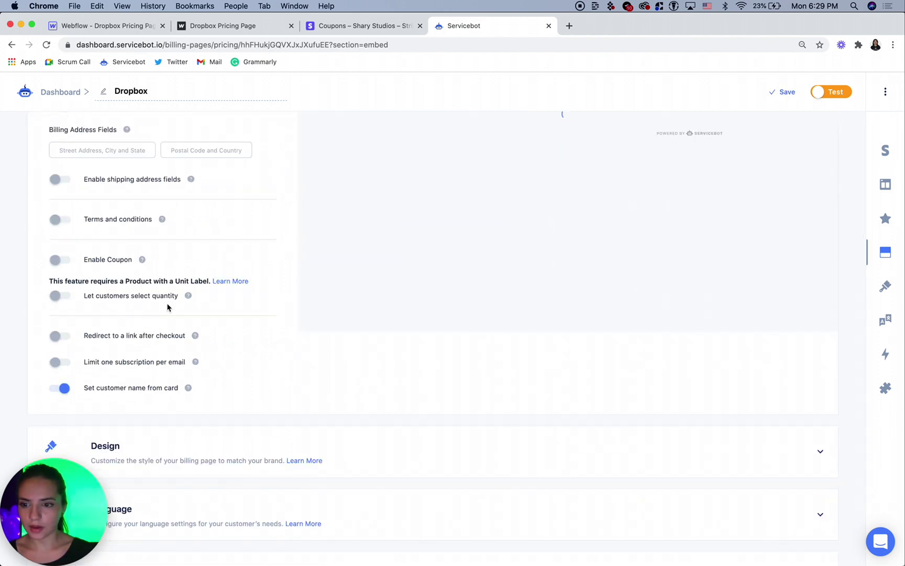
{"action": "scroll", "coordinate": [168, 307], "scroll_direction": "up", "scroll_amount": 1}
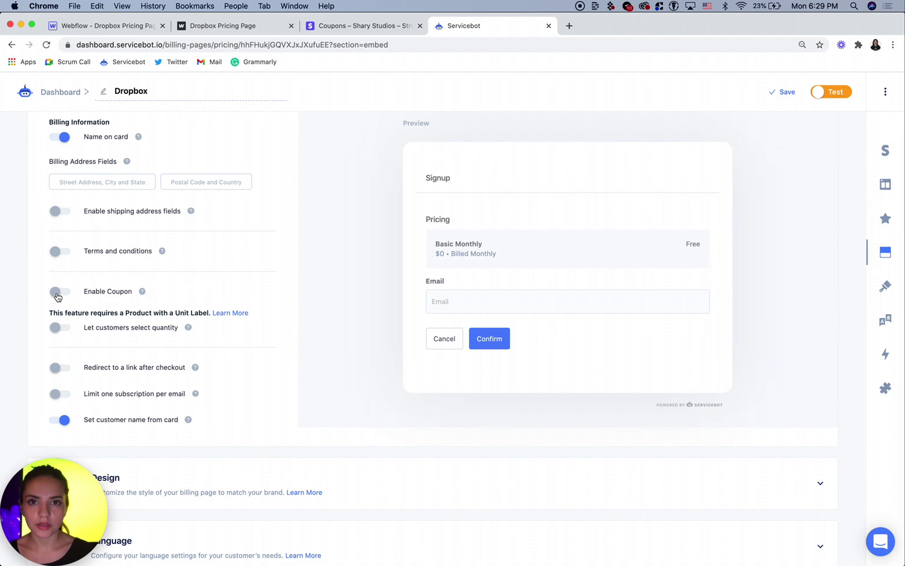
Step: Enable the coupon field at checkout and save the Dropbox billing page
{"action": "left_click", "coordinate": [57, 297]}
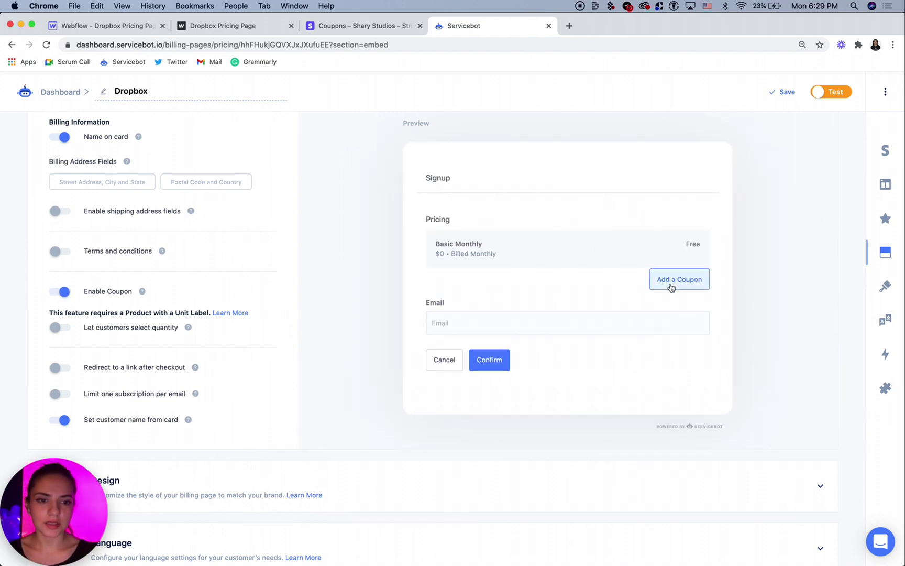
{"action": "left_click", "coordinate": [774, 92]}
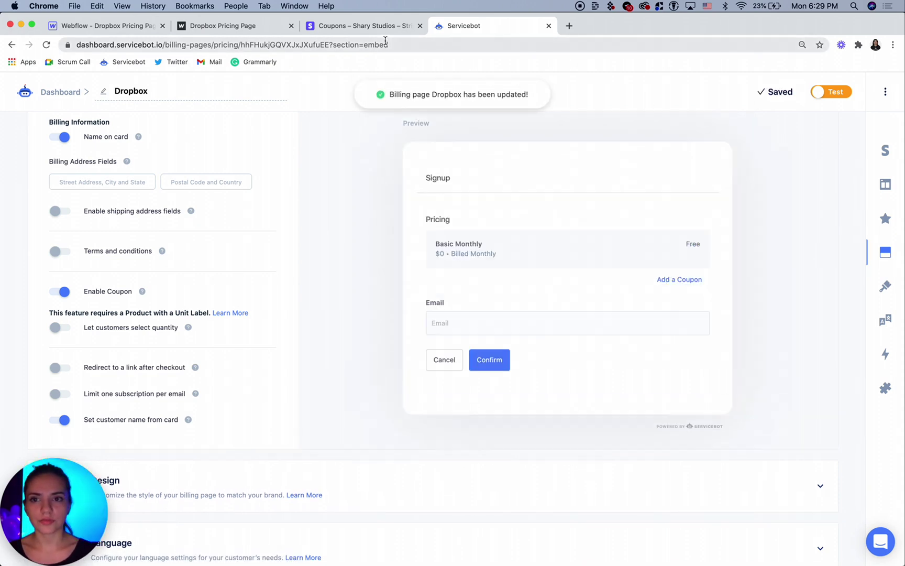
Step: Select the Plus plan on the live pricing page and bring up the coupon entry, checking the code in Stripe
{"action": "left_click", "coordinate": [219, 30]}
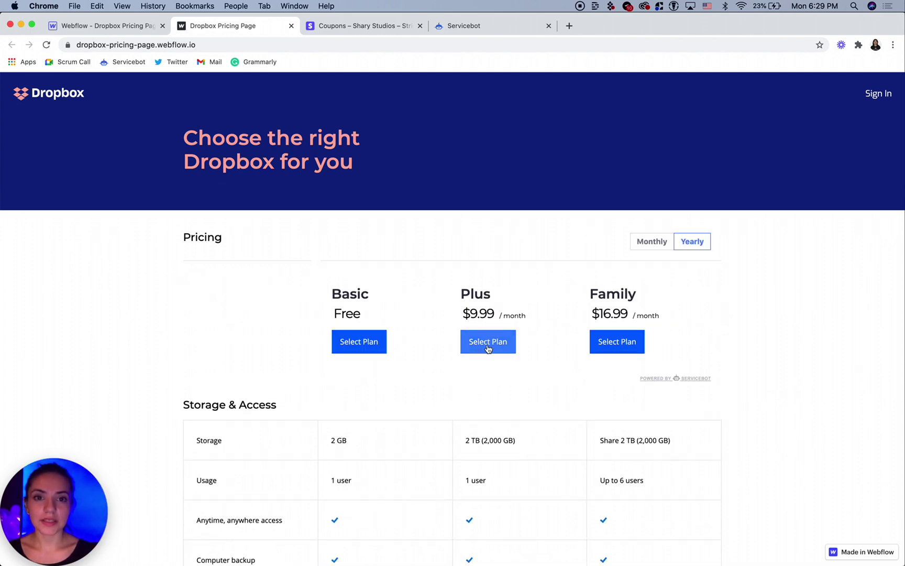
{"action": "left_click", "coordinate": [488, 349]}
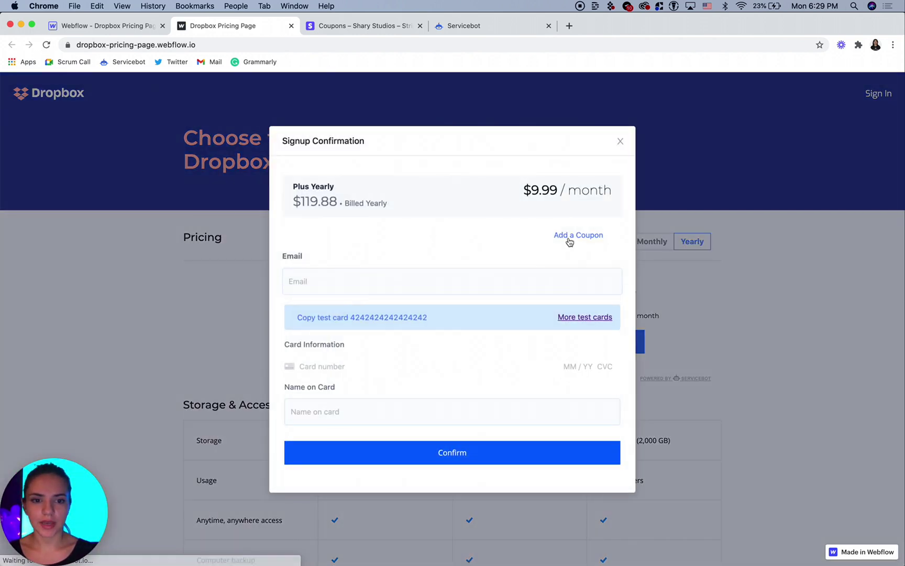
{"action": "left_click", "coordinate": [570, 242]}
{"action": "left_click", "coordinate": [417, 197]}
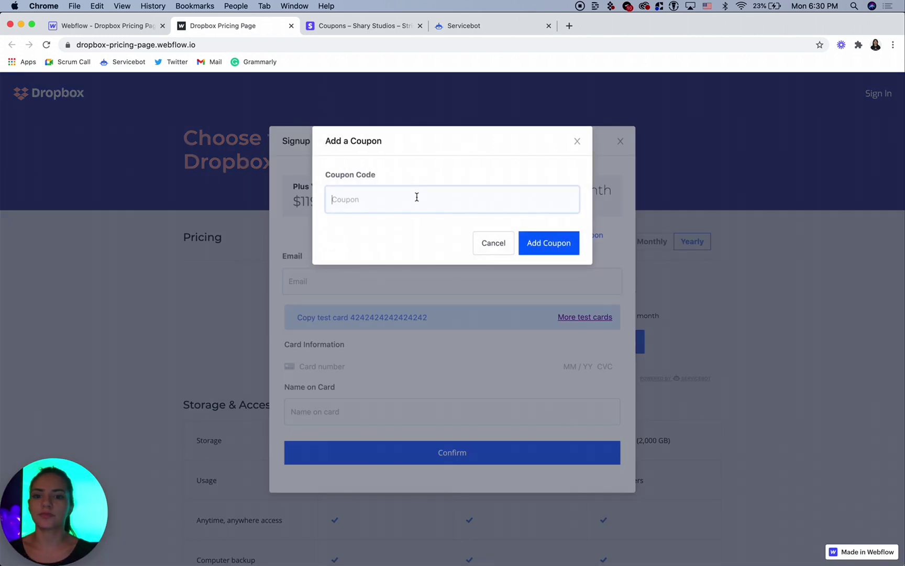
{"action": "left_click", "coordinate": [343, 25]}
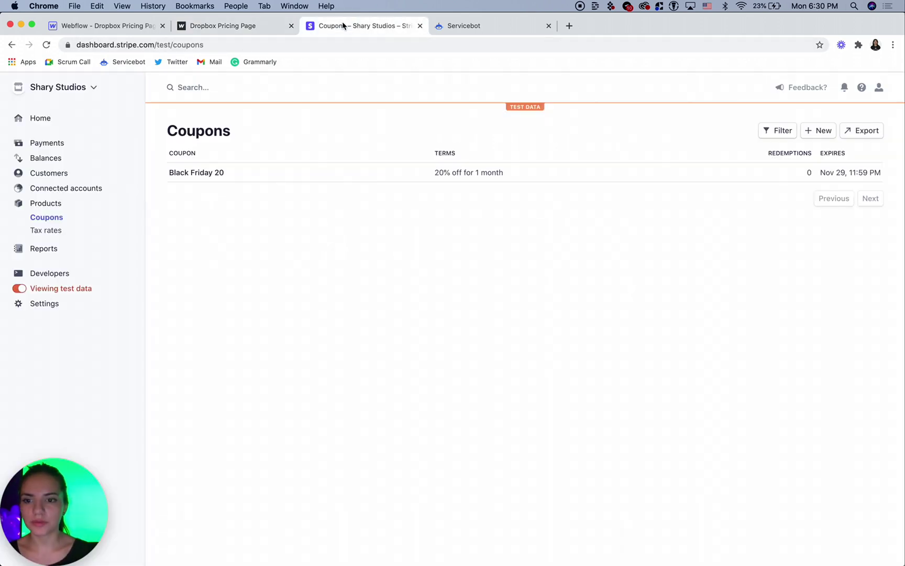
{"action": "left_click", "coordinate": [236, 27]}
{"action": "type", "text": "BF"}
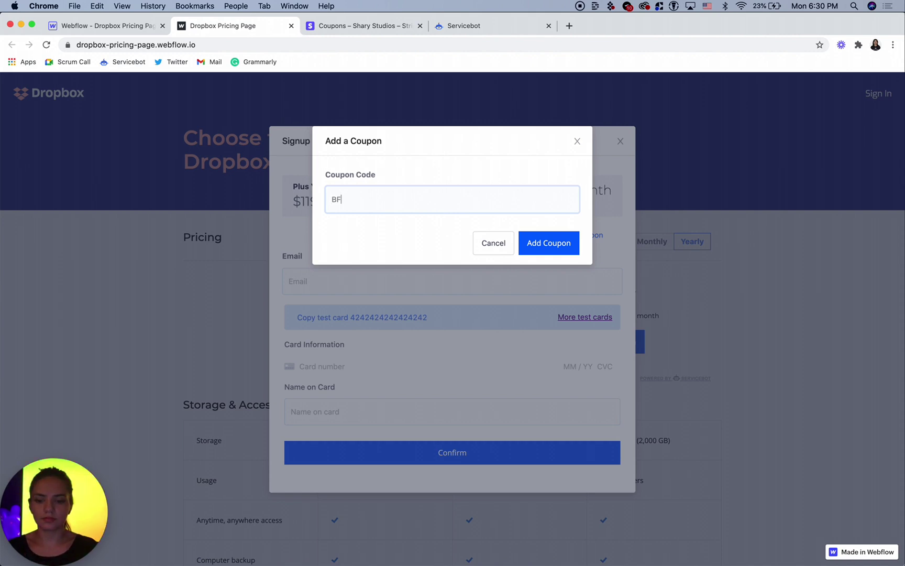
{"action": "type", "text": "20"}
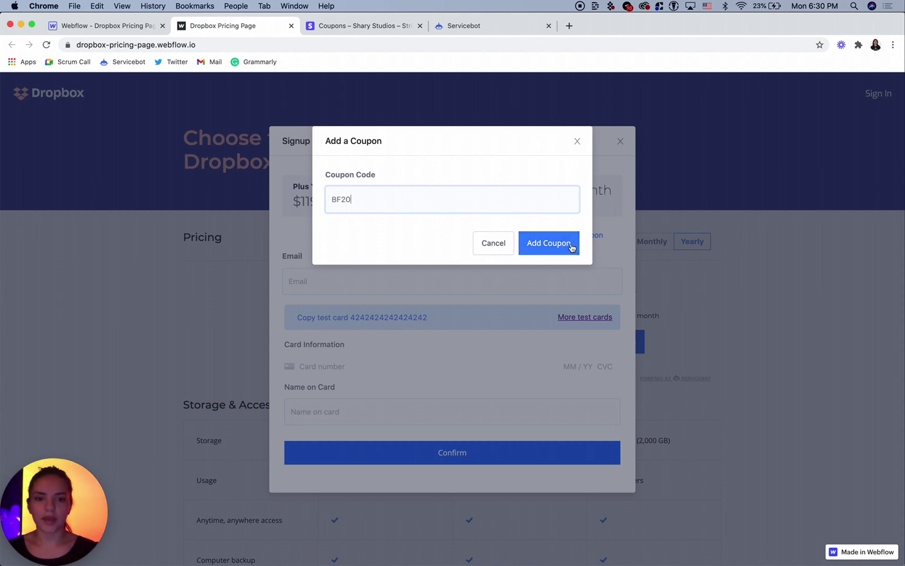
Step: Apply coupon BF20 for 20% off Plus Yearly and confirm the test subscription
{"action": "left_click", "coordinate": [570, 246]}
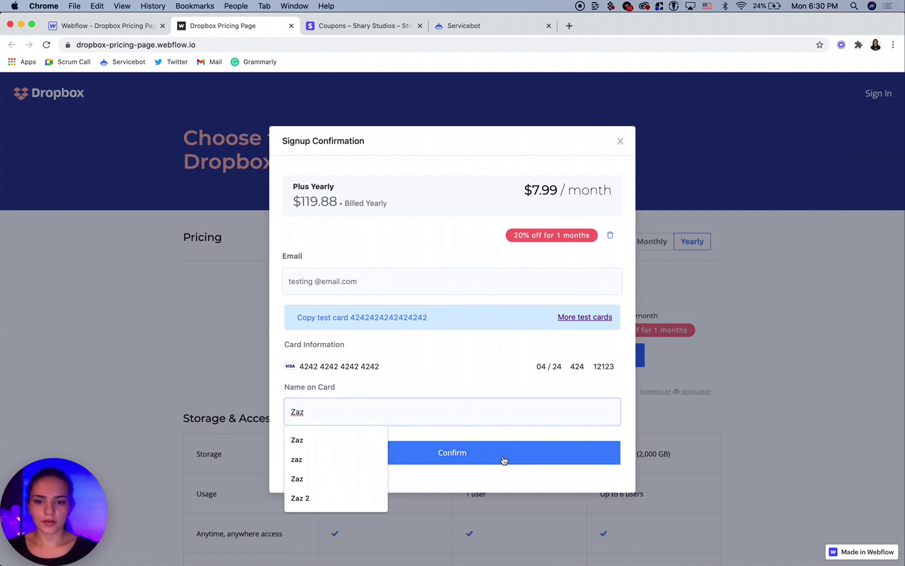
{"action": "left_click", "coordinate": [503, 460]}
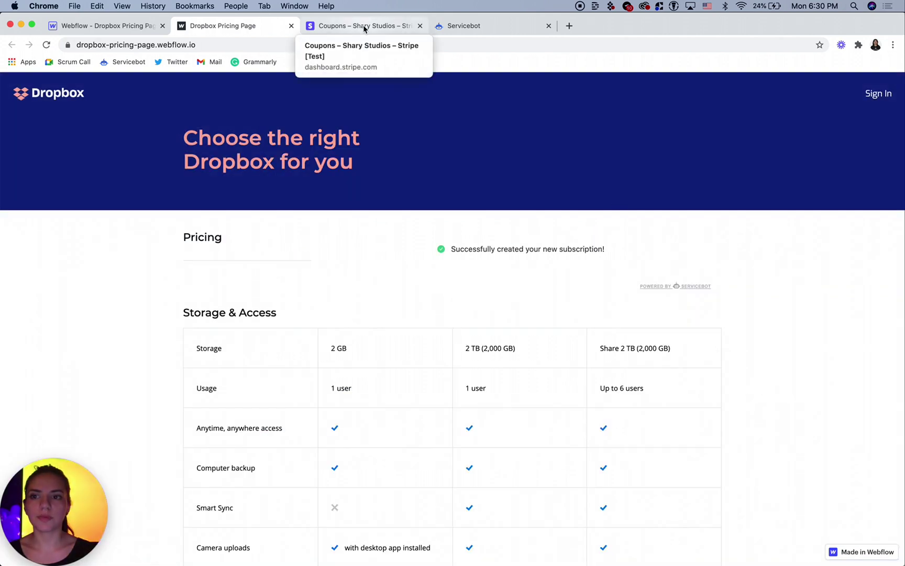
Step: Verify in Stripe that customer Zaz's Plus yearly subscription paid $95.90 with 20% off, then return to Servicebot
{"action": "left_click", "coordinate": [364, 27]}
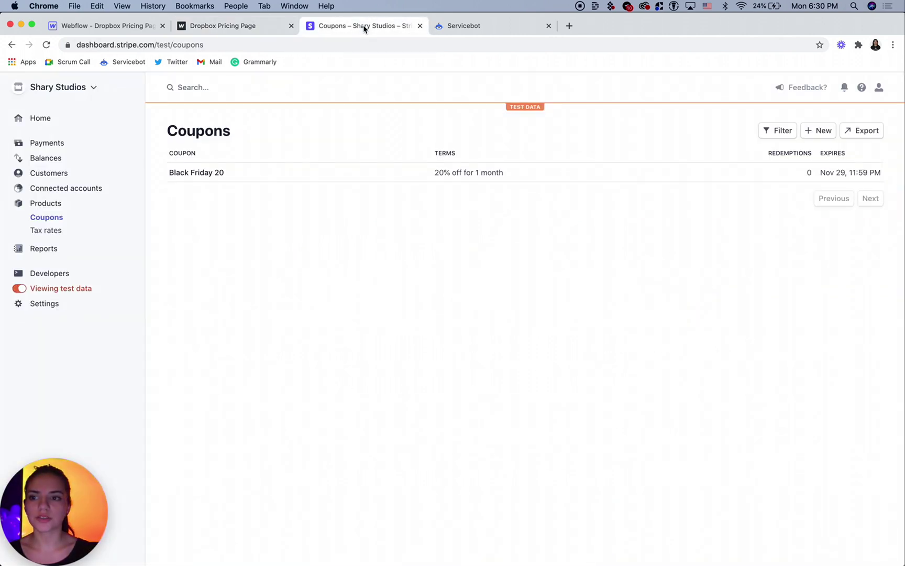
{"action": "left_click", "coordinate": [46, 174]}
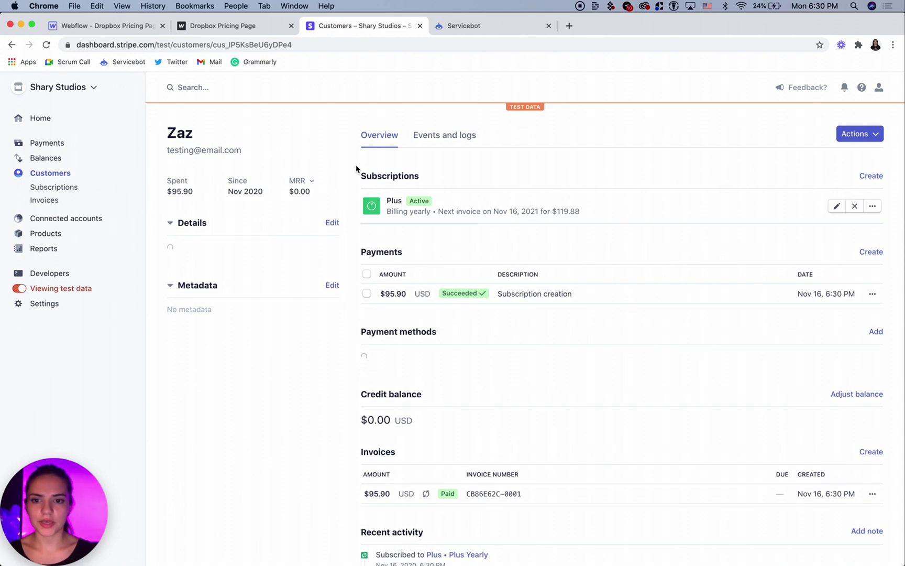
{"action": "scroll", "coordinate": [356, 169], "scroll_direction": "down", "scroll_amount": 3}
{"action": "scroll", "coordinate": [358, 170], "scroll_direction": "down", "scroll_amount": 2}
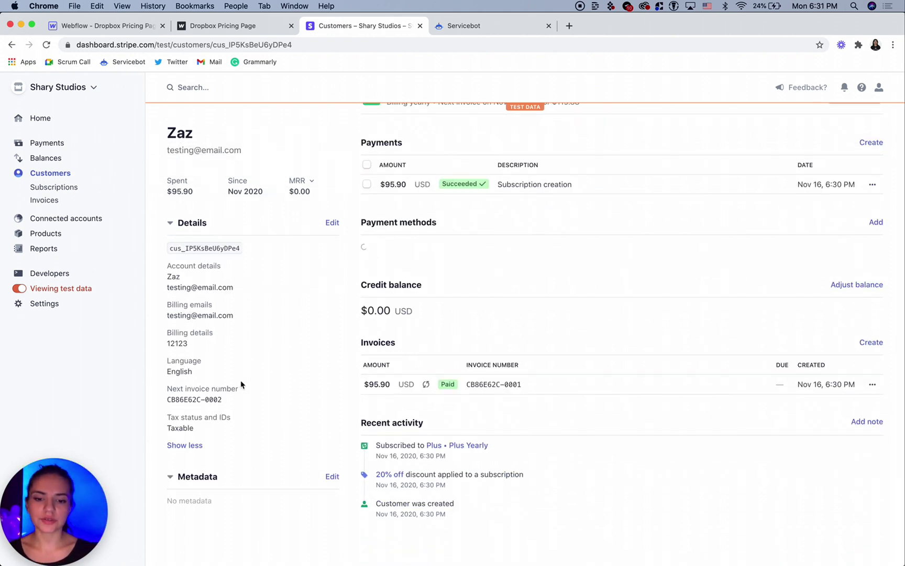
{"action": "scroll", "coordinate": [417, 489], "scroll_direction": "down", "scroll_amount": 2}
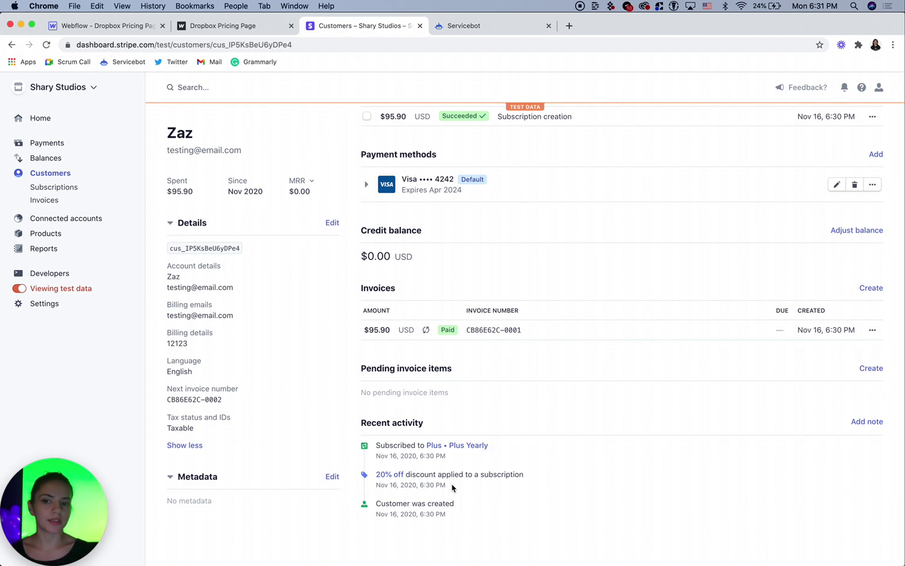
{"action": "key", "text": "ctrl+Tab"}
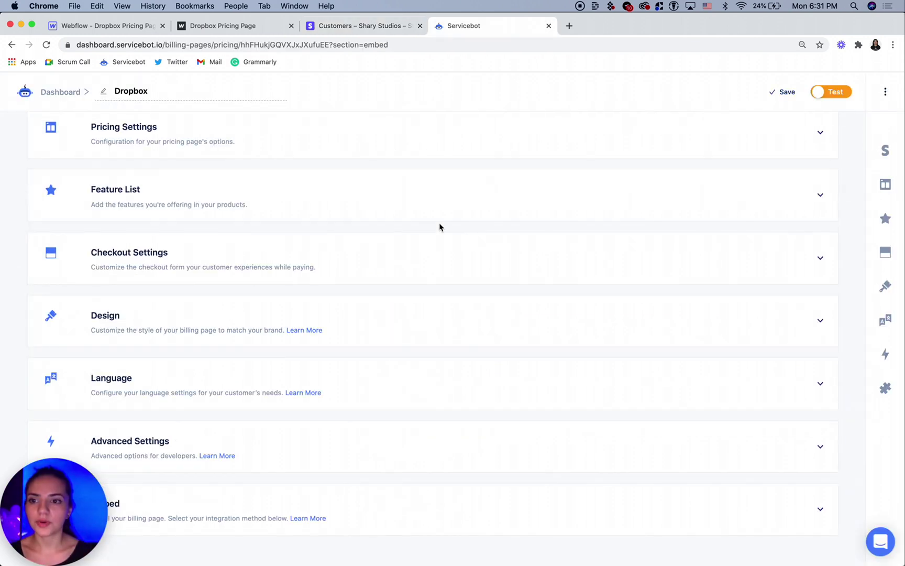
{"action": "scroll", "coordinate": [390, 146], "scroll_direction": "up", "scroll_amount": 2}
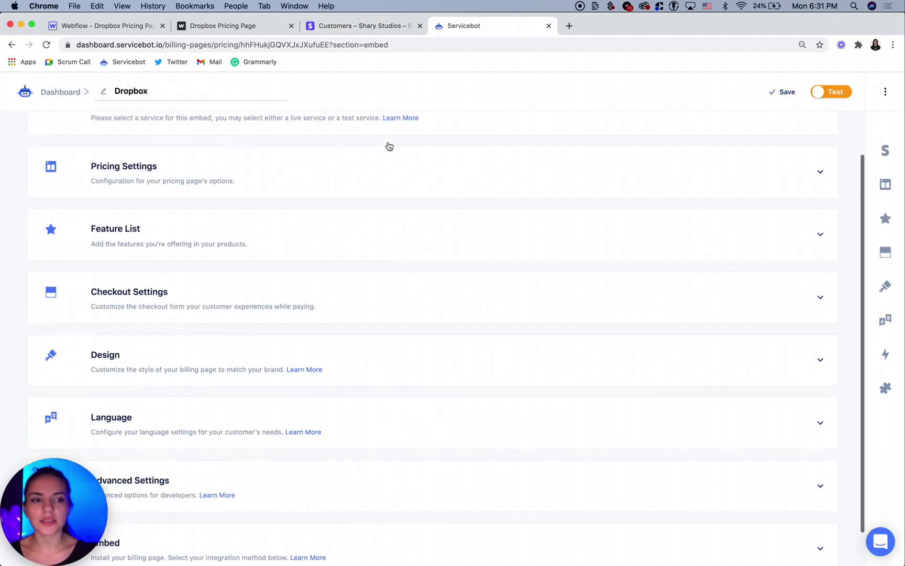
Step: Set the billing page's pre-applied coupon to BF20 under Pricing Settings and save
{"action": "left_click", "coordinate": [388, 238]}
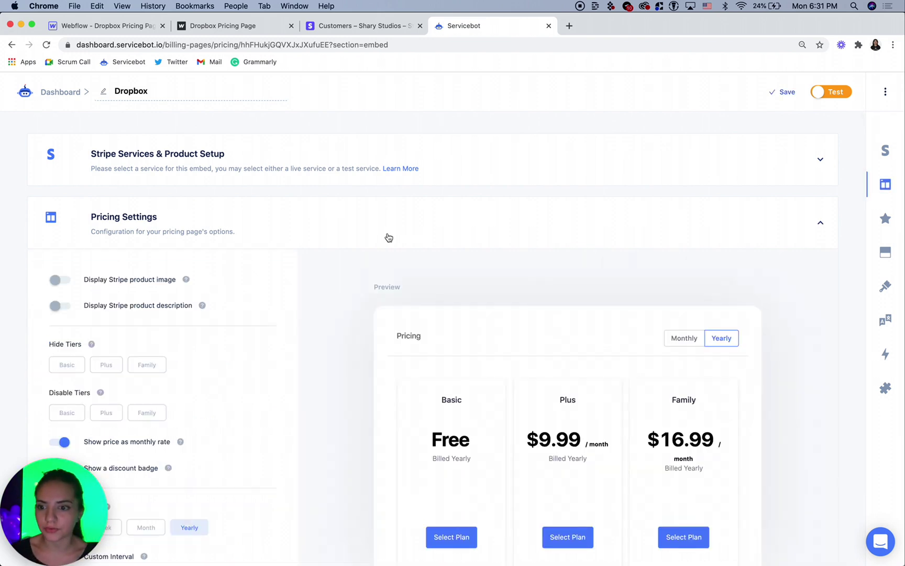
{"action": "scroll", "coordinate": [388, 237], "scroll_direction": "down", "scroll_amount": 3}
{"action": "scroll", "coordinate": [200, 243], "scroll_direction": "down", "scroll_amount": 2}
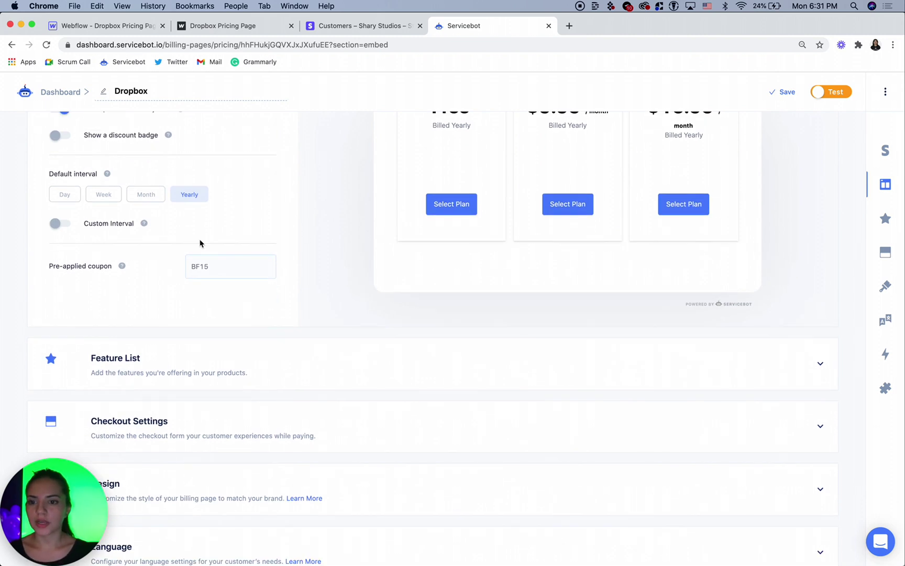
{"action": "scroll", "coordinate": [200, 244], "scroll_direction": "up", "scroll_amount": 5}
{"action": "scroll", "coordinate": [313, 229], "scroll_direction": "down", "scroll_amount": 3}
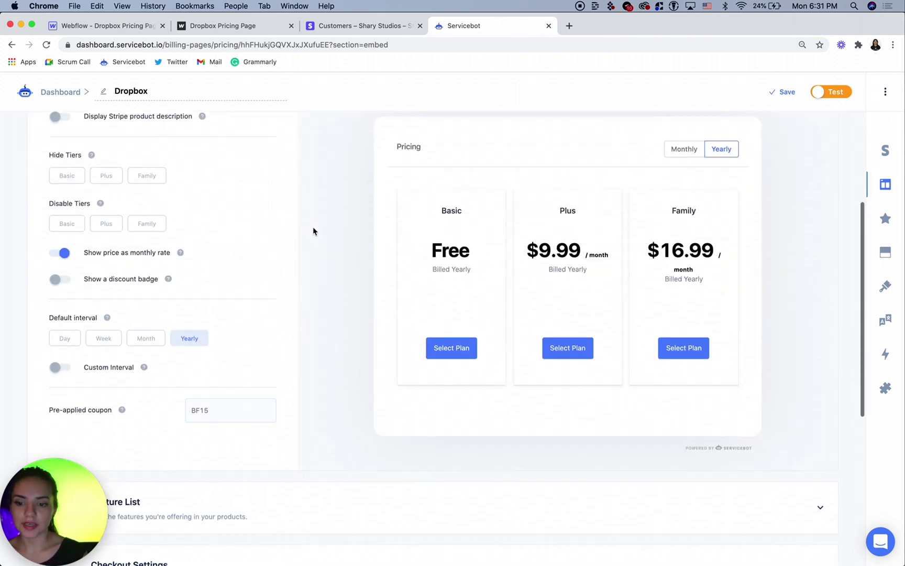
{"action": "scroll", "coordinate": [276, 323], "scroll_direction": "down", "scroll_amount": 4}
{"action": "left_click", "coordinate": [205, 341]}
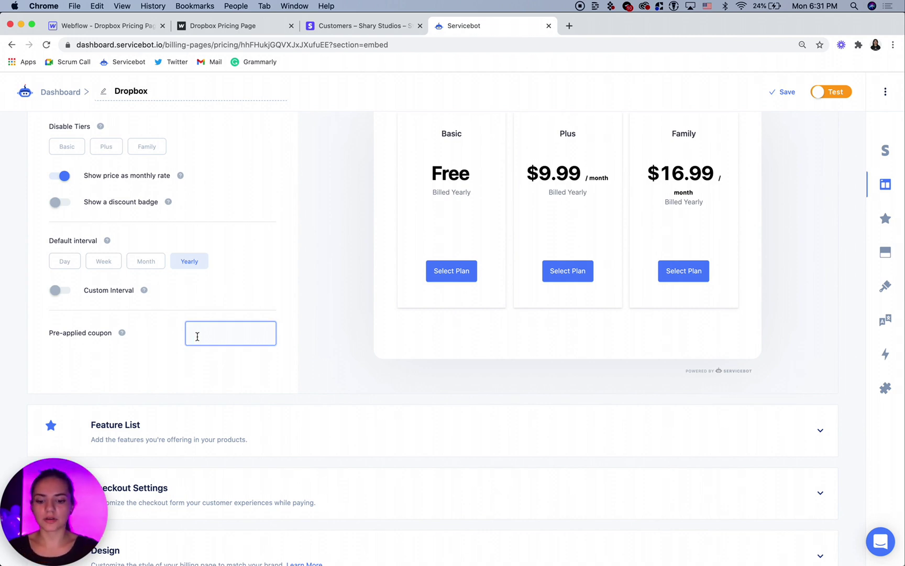
{"action": "type", "text": "BF20"}
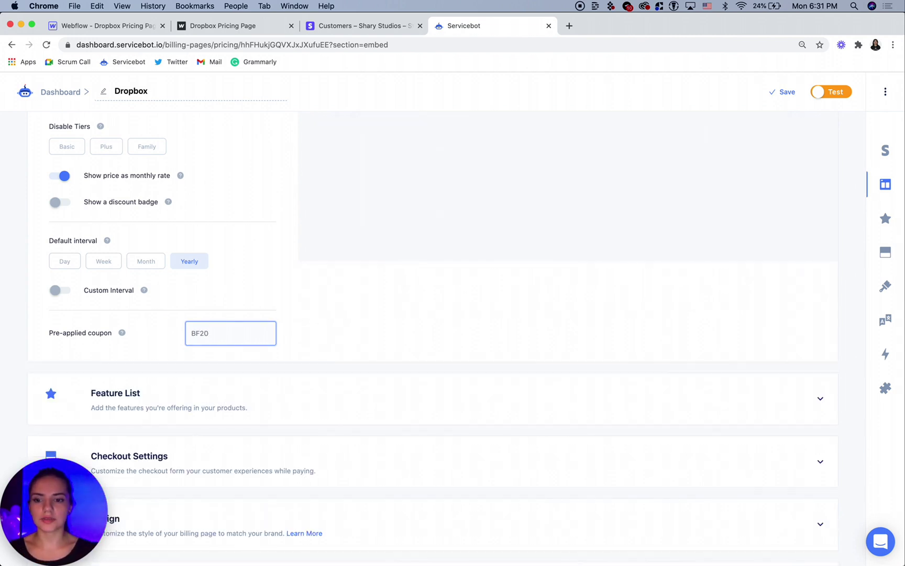
{"action": "scroll", "coordinate": [286, 319], "scroll_direction": "up", "scroll_amount": 2}
{"action": "scroll", "coordinate": [286, 319], "scroll_direction": "up", "scroll_amount": 3}
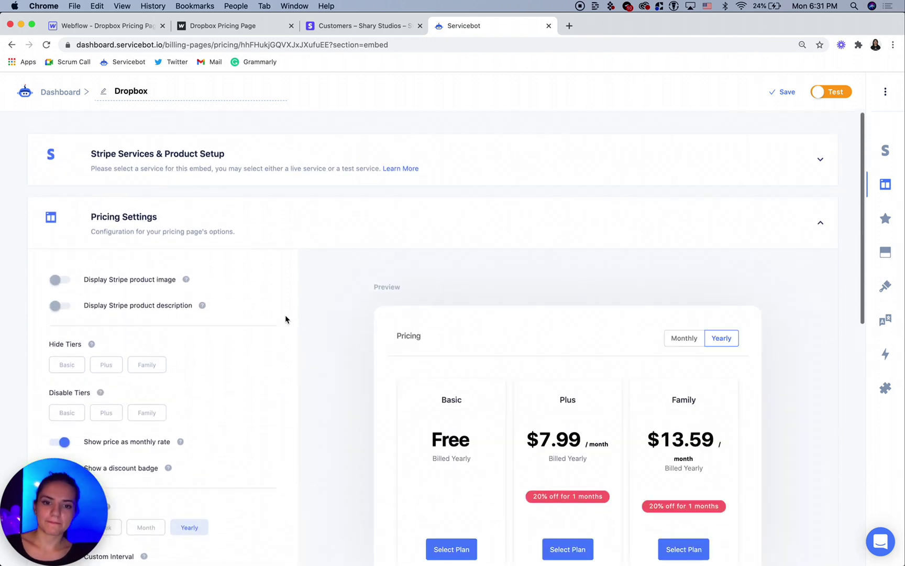
{"action": "scroll", "coordinate": [285, 319], "scroll_direction": "down", "scroll_amount": 1}
{"action": "scroll", "coordinate": [286, 319], "scroll_direction": "down", "scroll_amount": 2}
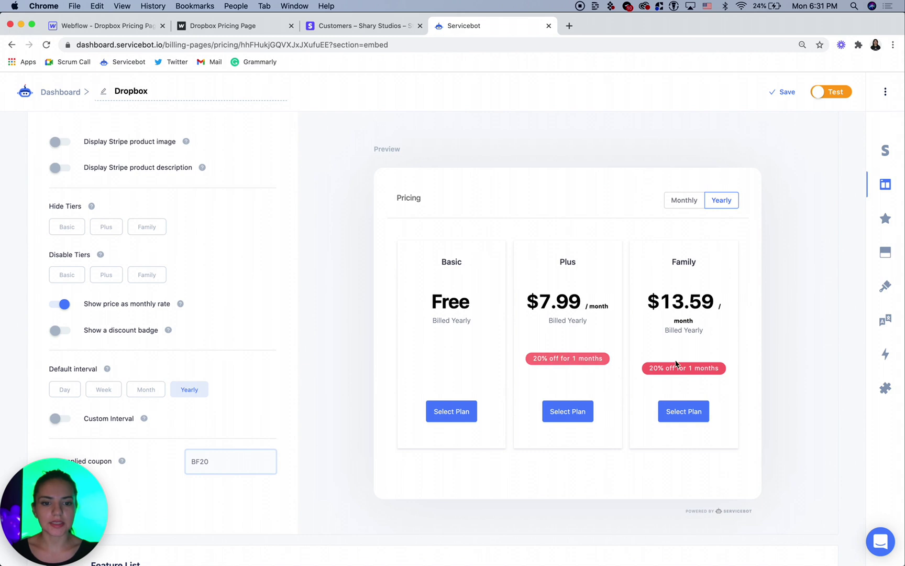
{"action": "left_click", "coordinate": [785, 93]}
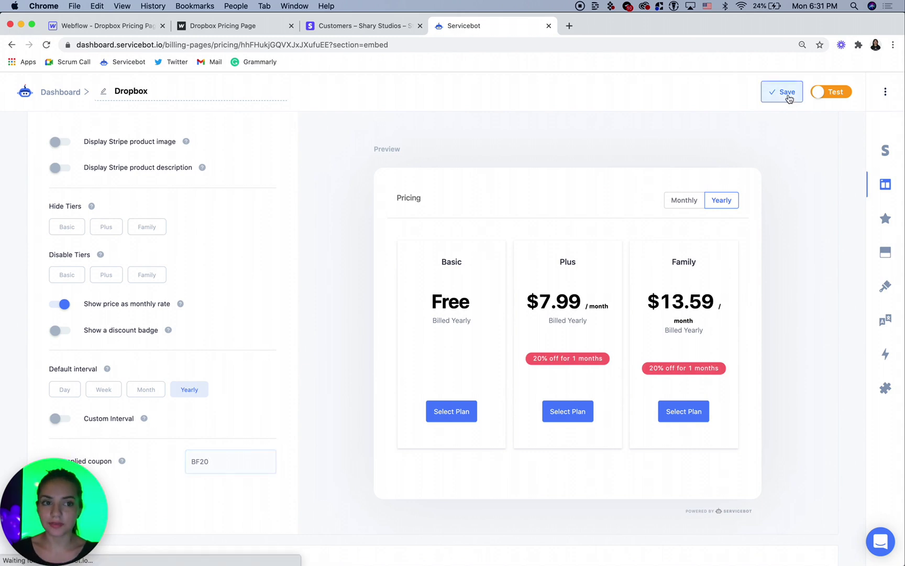
Step: Reload the pricing page, sign up for Plus yearly with the pre-applied 20% off, and check Stripe's customer list
{"action": "left_click", "coordinate": [196, 28]}
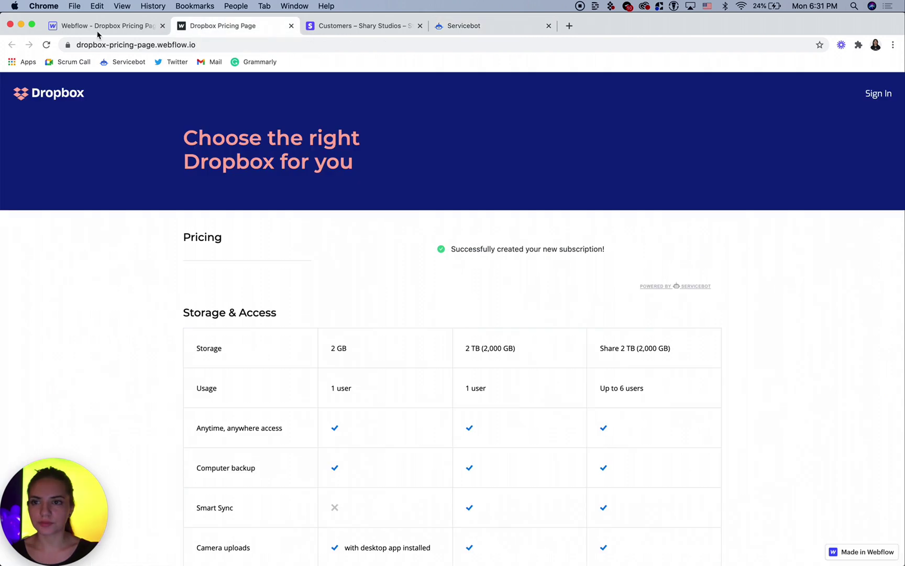
{"action": "left_click", "coordinate": [46, 44]}
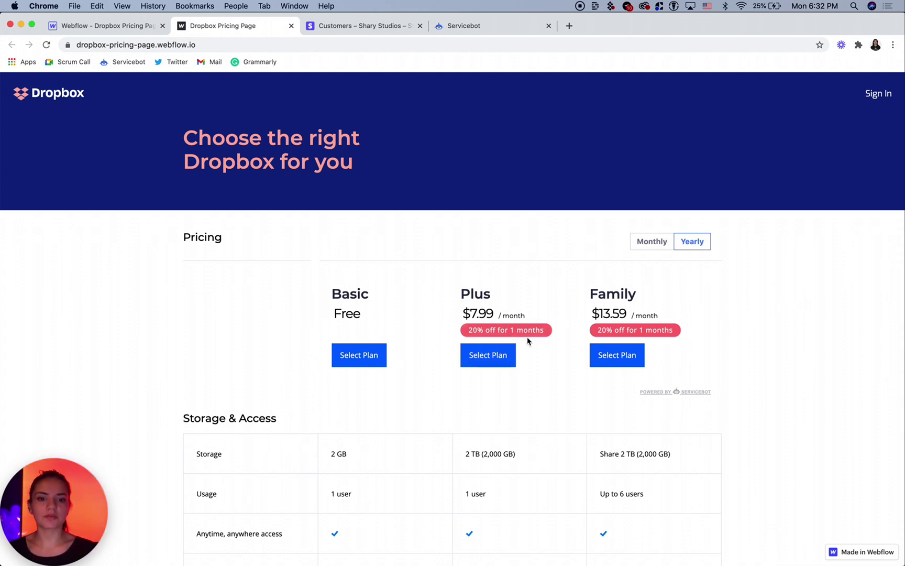
{"action": "left_click", "coordinate": [506, 361]}
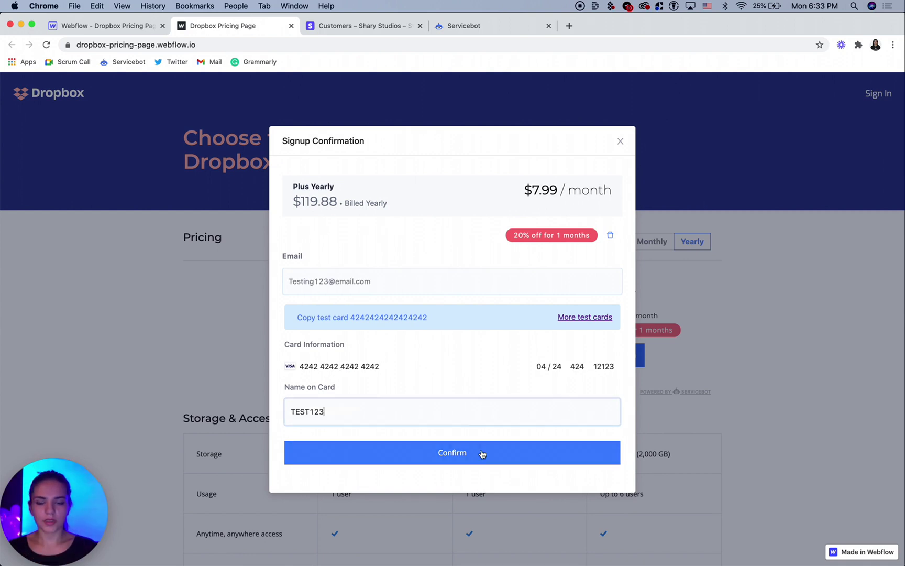
{"action": "left_click", "coordinate": [481, 456]}
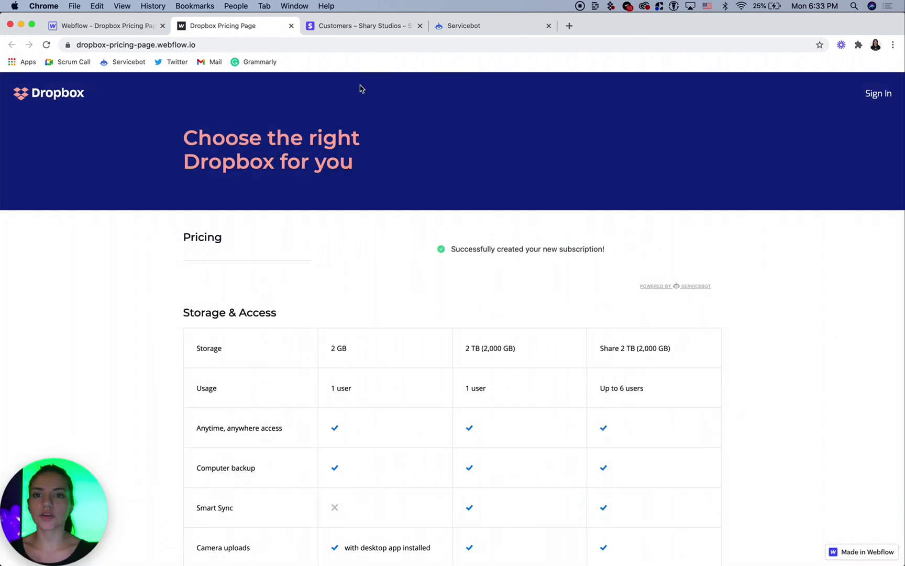
{"action": "left_click", "coordinate": [346, 29]}
Step: Review the Testing123 customer's Plus yearly subscription with the 20% discount, then return to the pricing page
{"action": "left_click", "coordinate": [34, 182]}
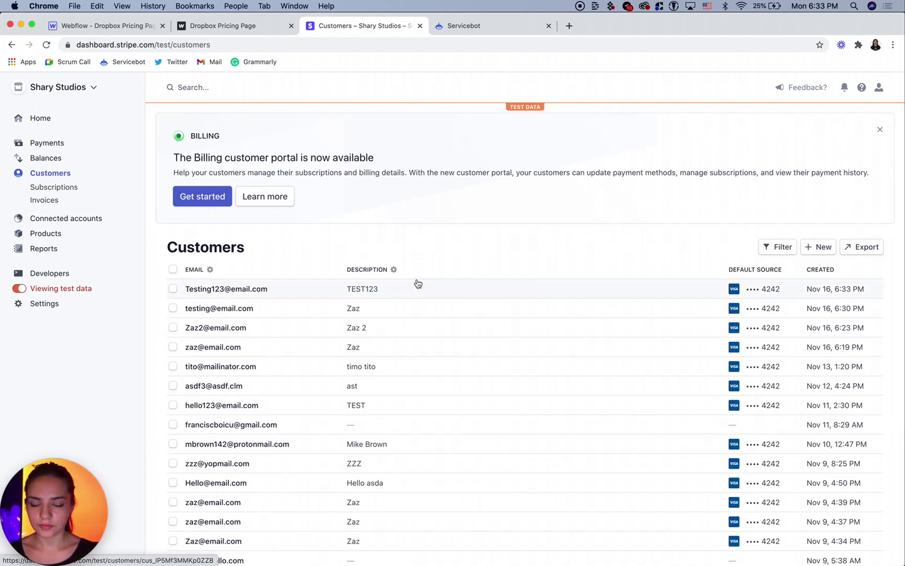
{"action": "left_click", "coordinate": [417, 283]}
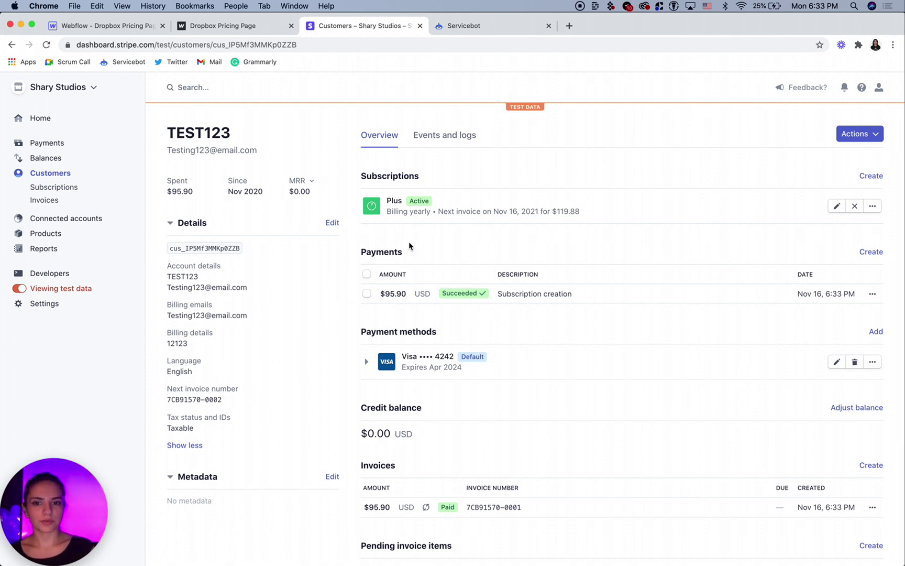
{"action": "scroll", "coordinate": [409, 245], "scroll_direction": "down", "scroll_amount": 1}
{"action": "scroll", "coordinate": [409, 246], "scroll_direction": "down", "scroll_amount": 3}
{"action": "scroll", "coordinate": [409, 245], "scroll_direction": "down", "scroll_amount": 1}
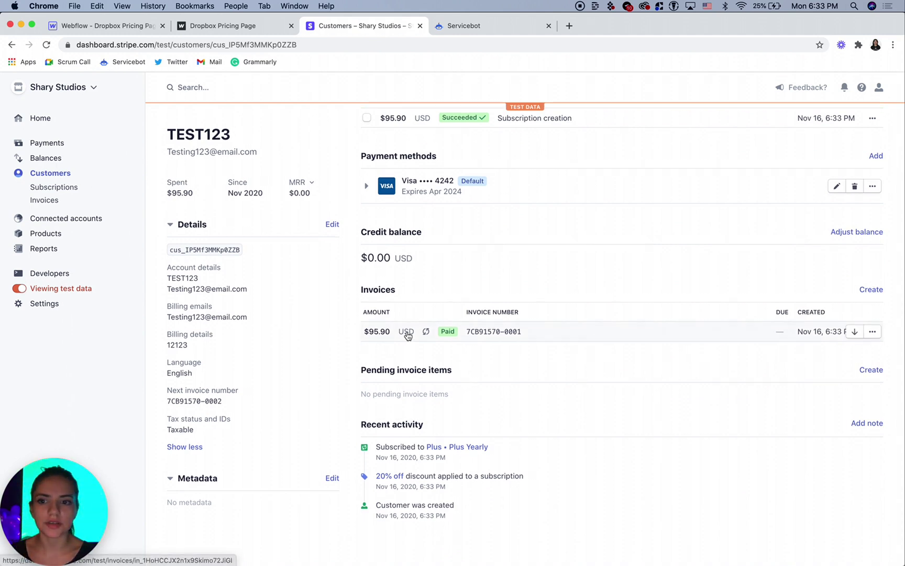
{"action": "key", "text": "ctrl+shift+Tab"}
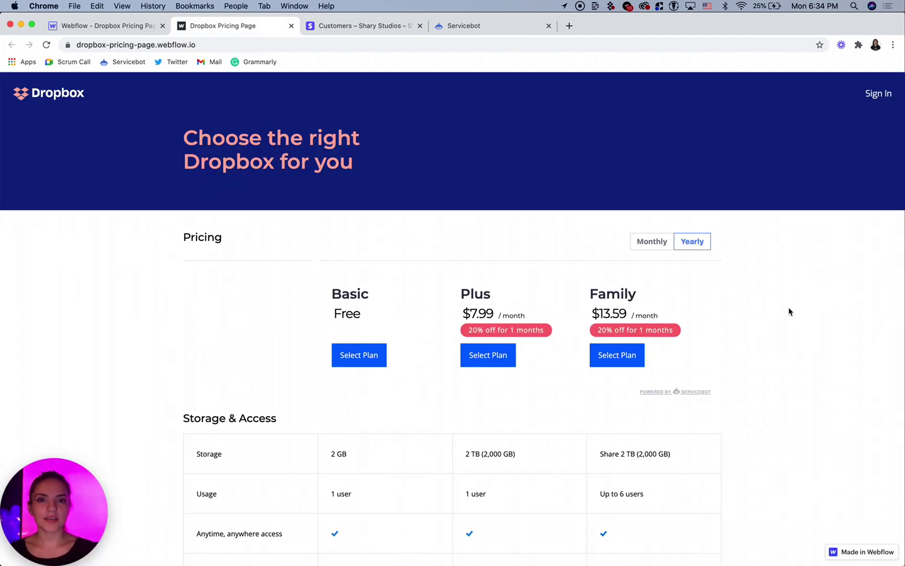